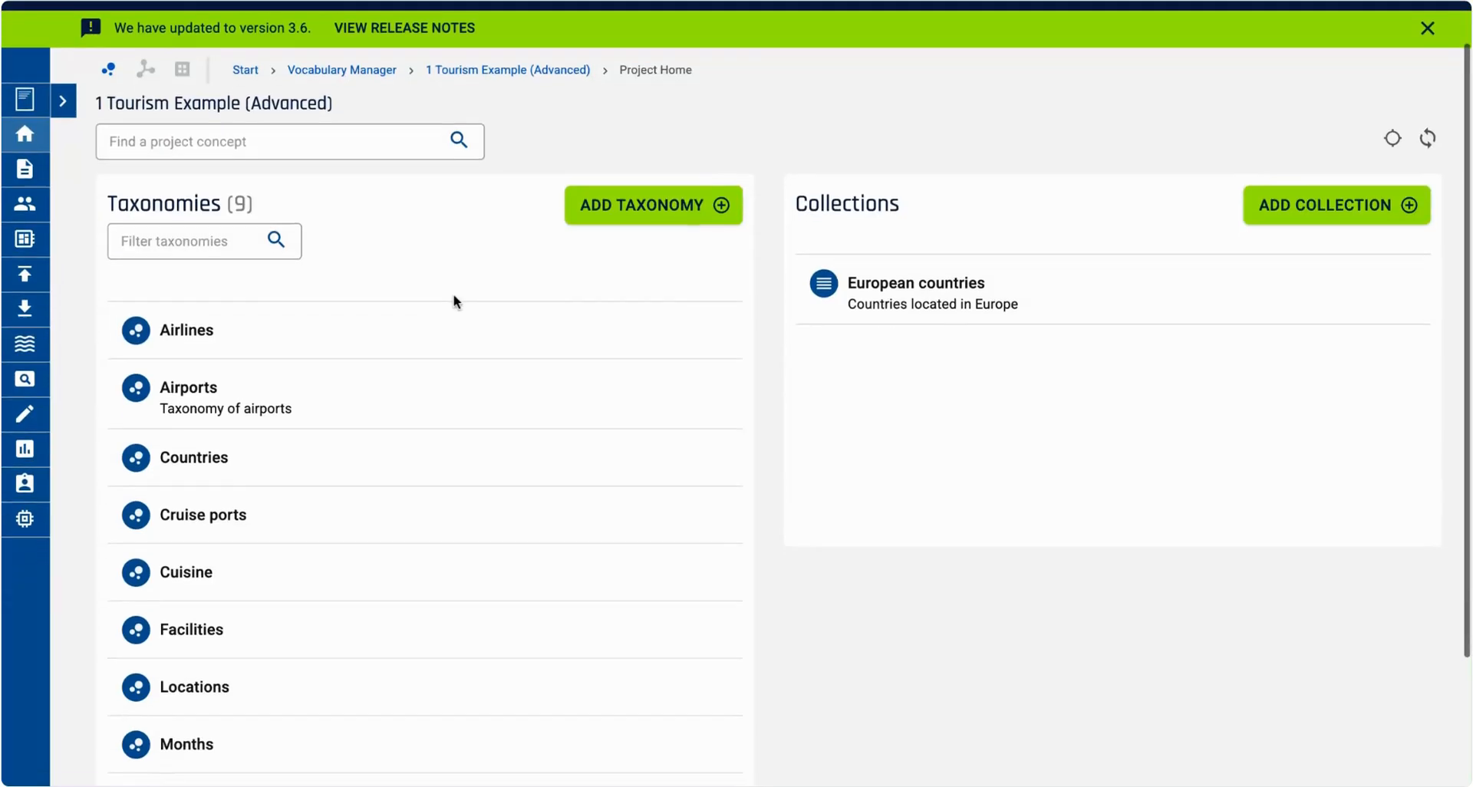
Open the Airports taxonomy in the 1 Tourism Example (Advanced) project and review the Heathrow concept's notes and Tourism model properties
scroll(454, 300, "down", 2)
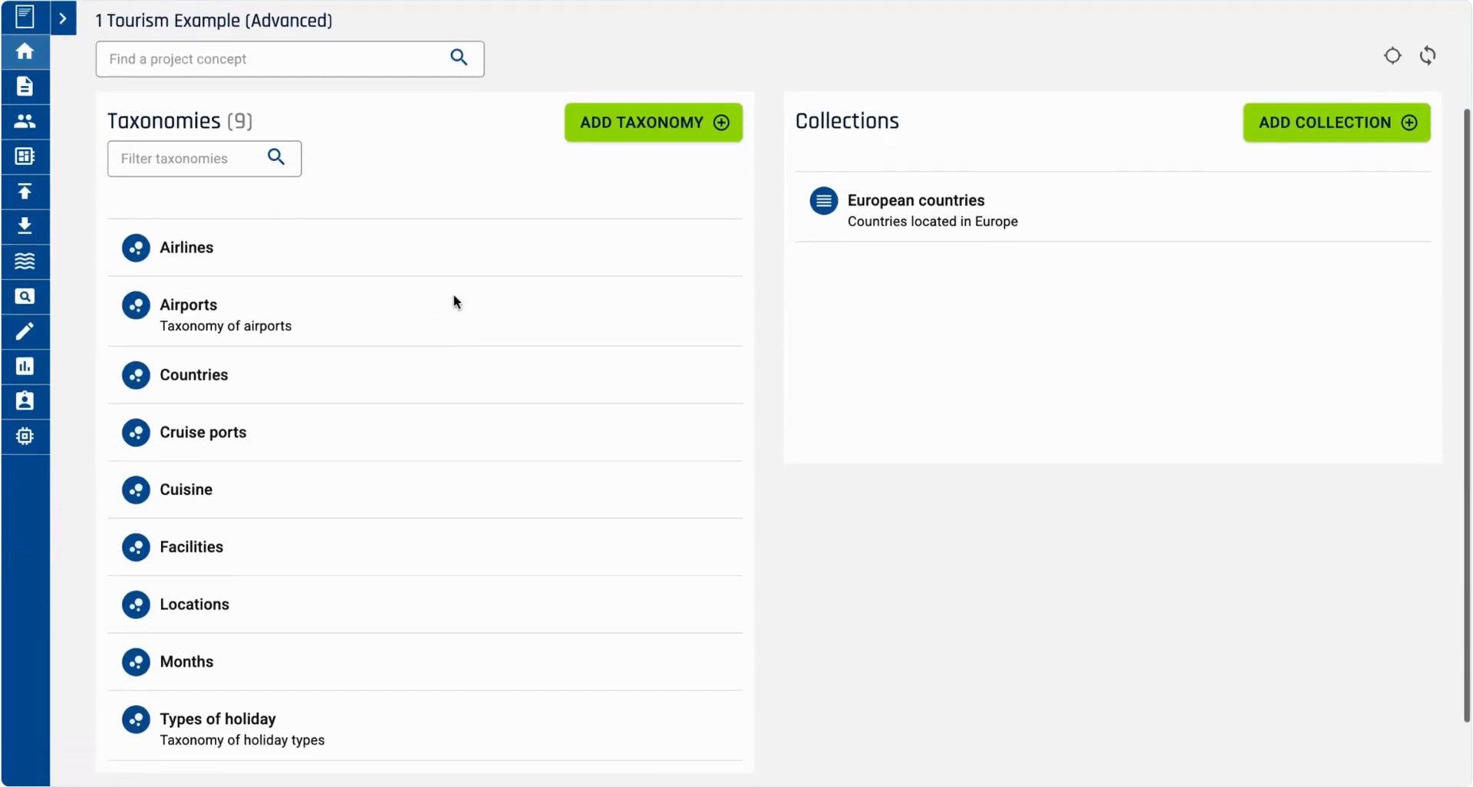
scroll(455, 300, "up", 3)
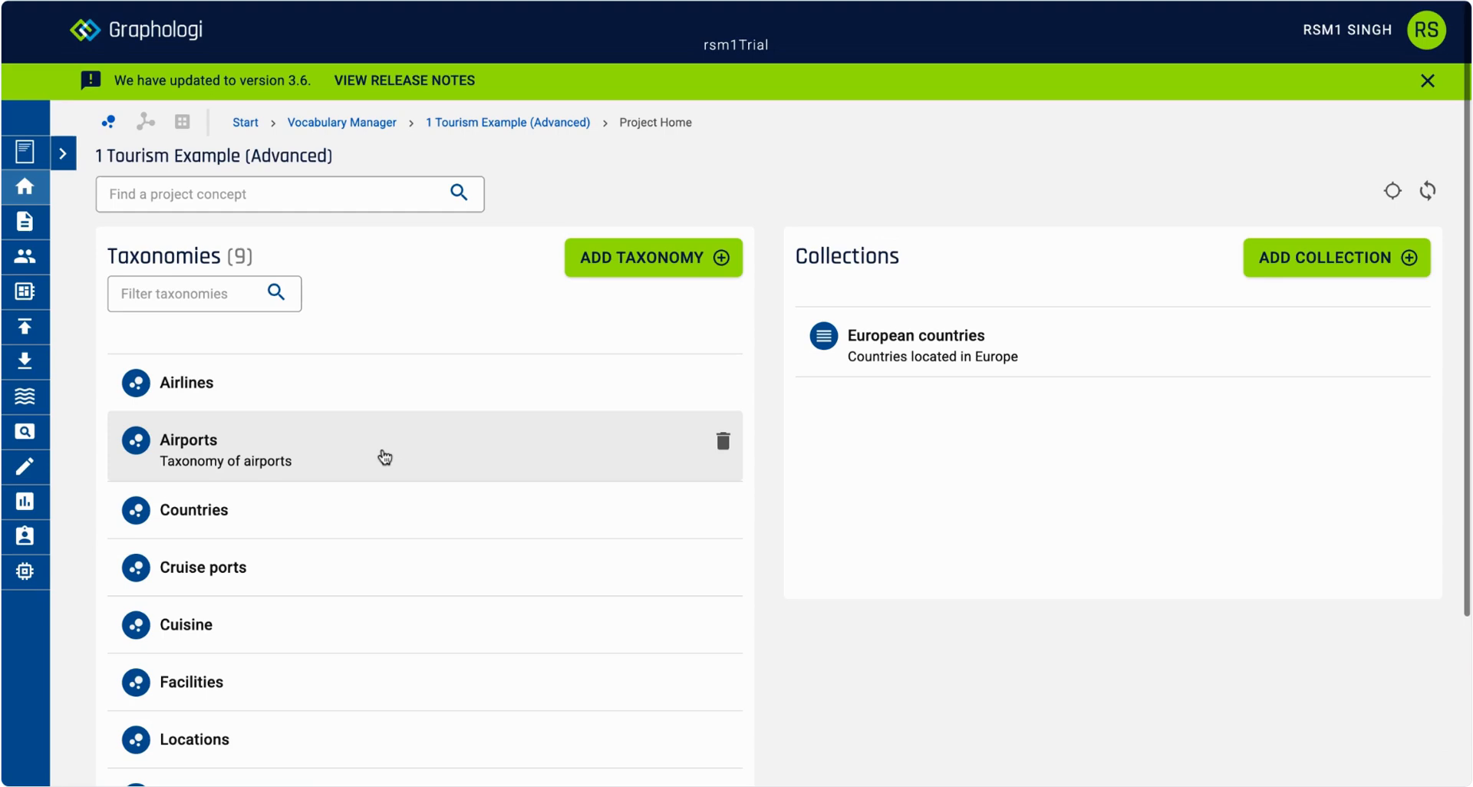
left_click(384, 458)
scroll(793, 484, "down", 10)
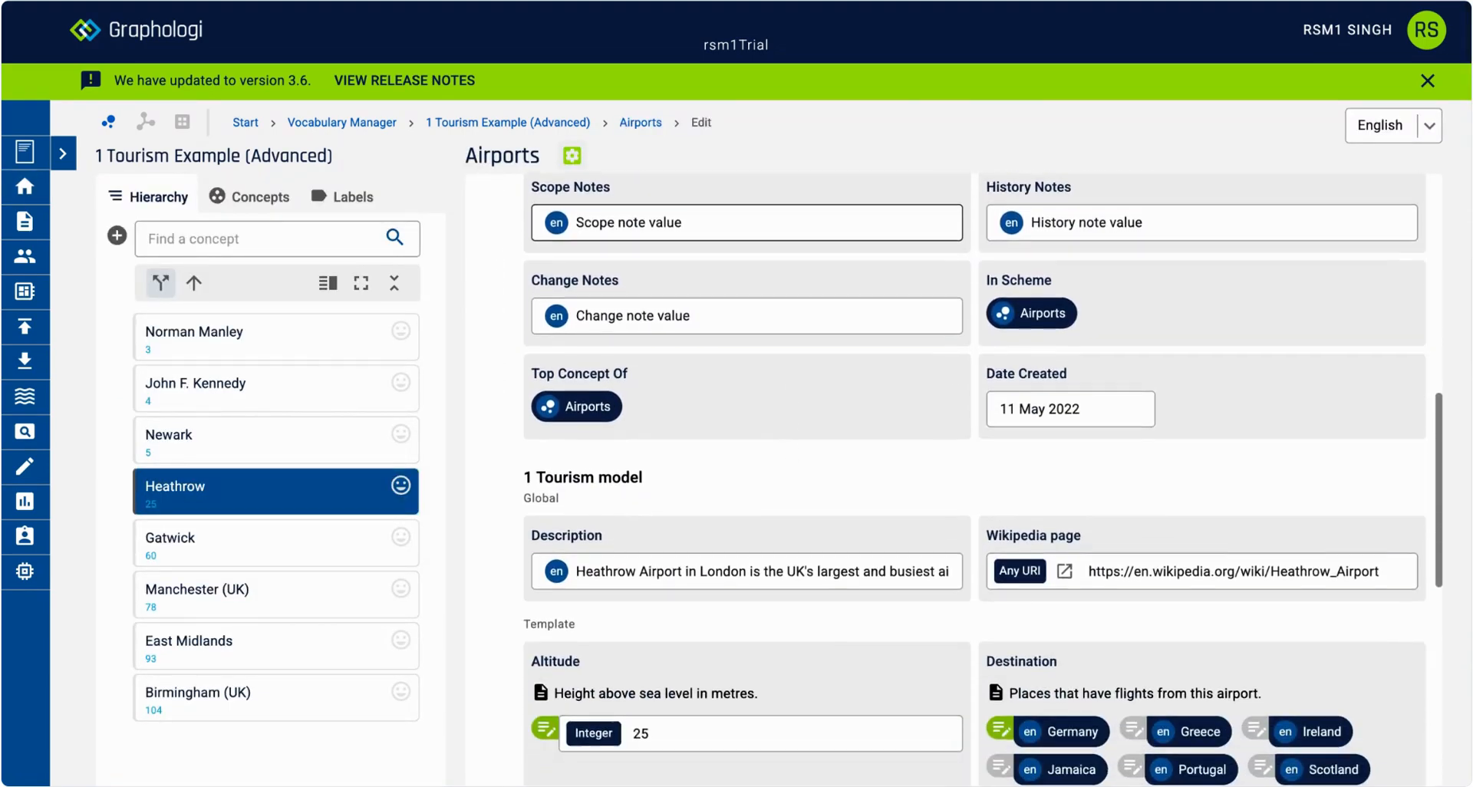
scroll(1026, 261, "down", 3)
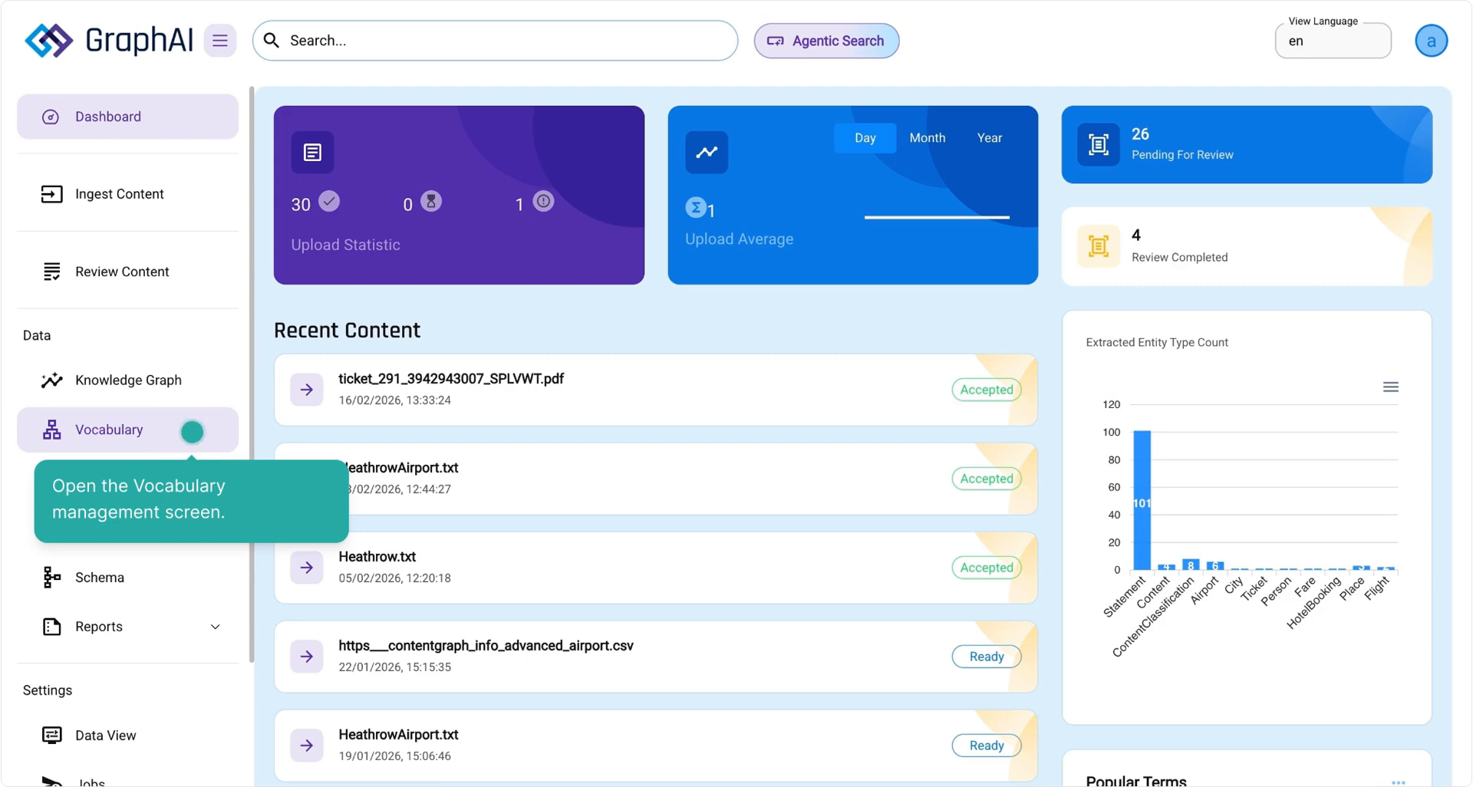
Switch to GraphAI, open its vocabulary management screen and start a taxonomy import
left_click(192, 432)
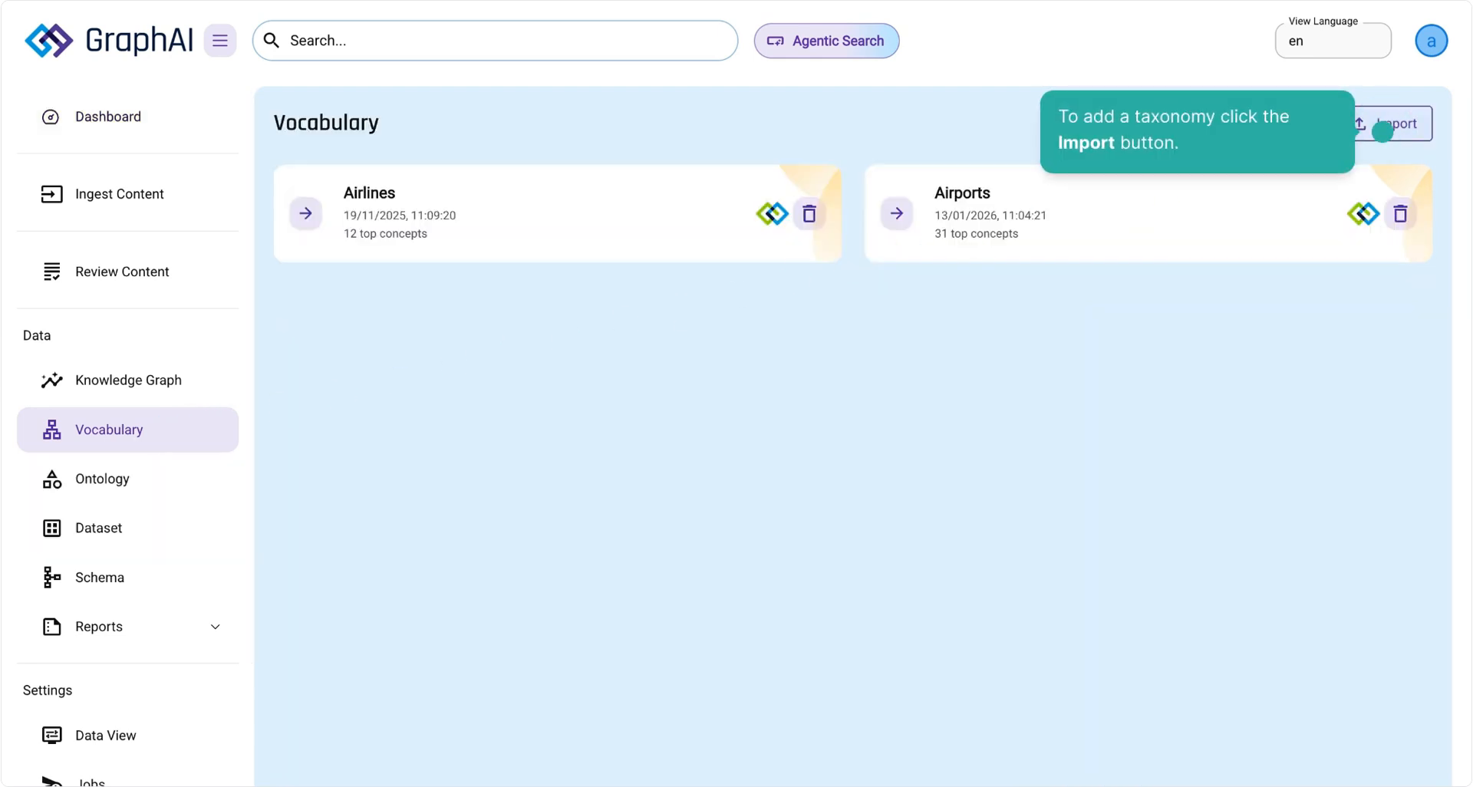
left_click(1383, 129)
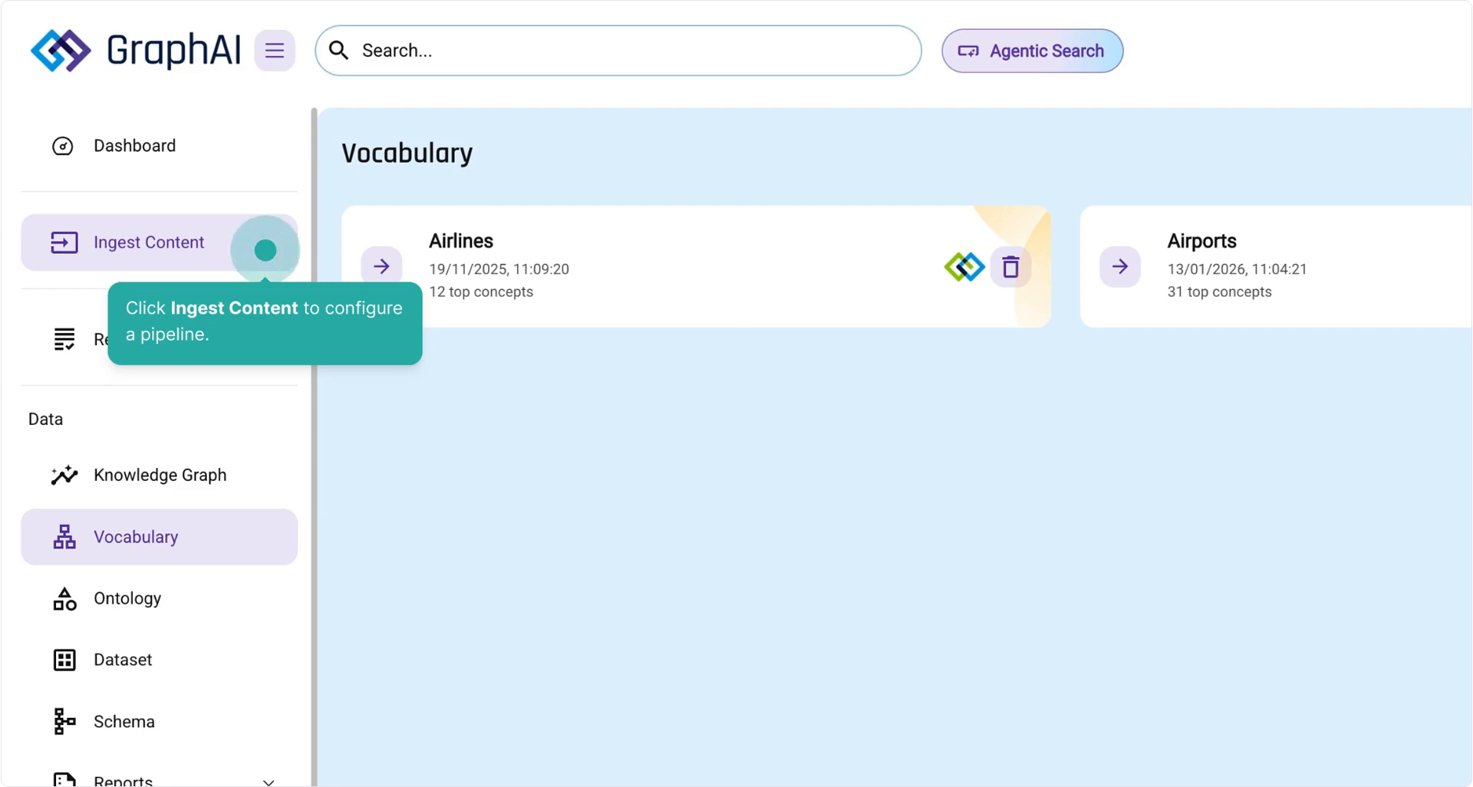
Start a new content ingestion pipeline and name it "My Classification Pipeline"
left_click(265, 250)
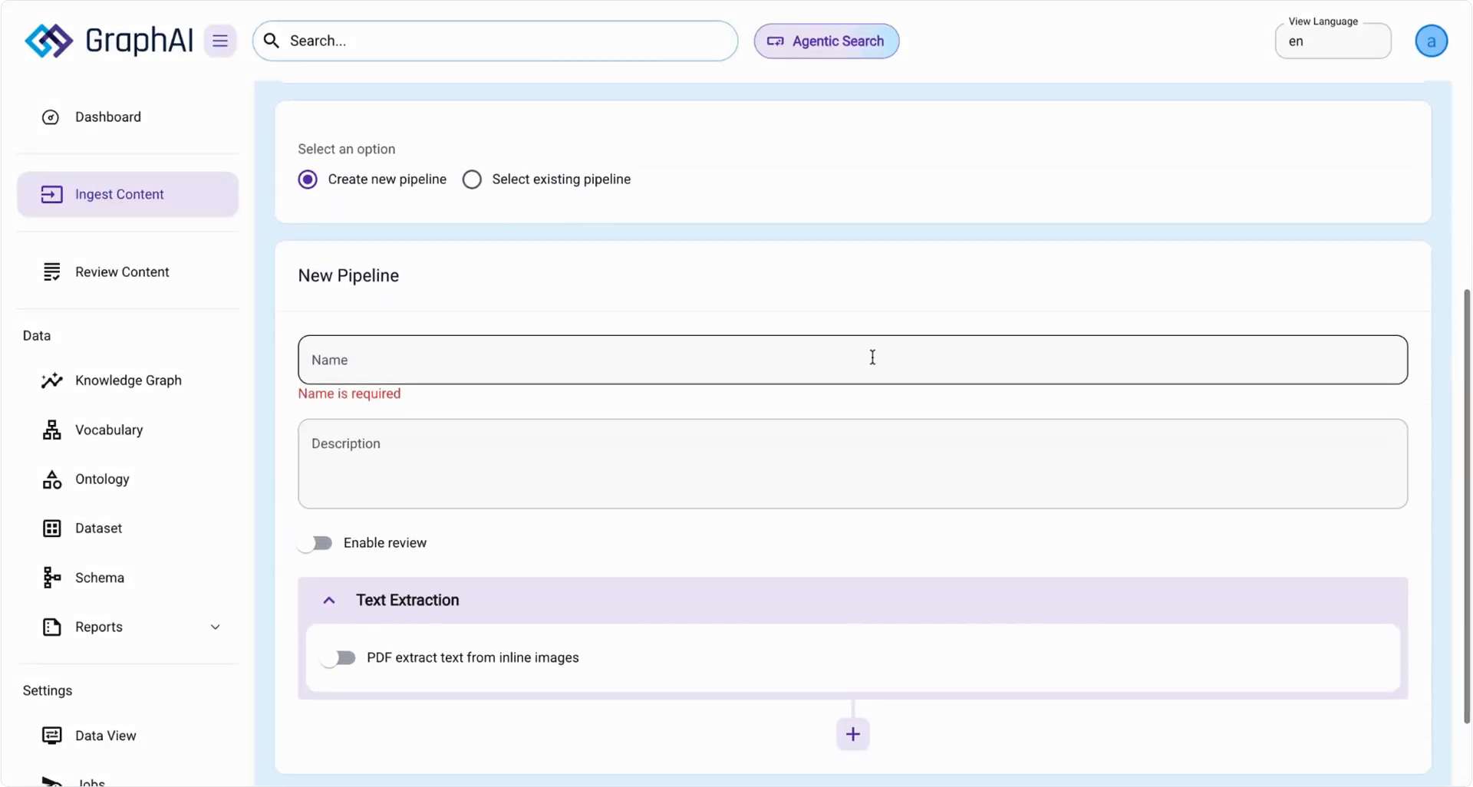
left_click(873, 358)
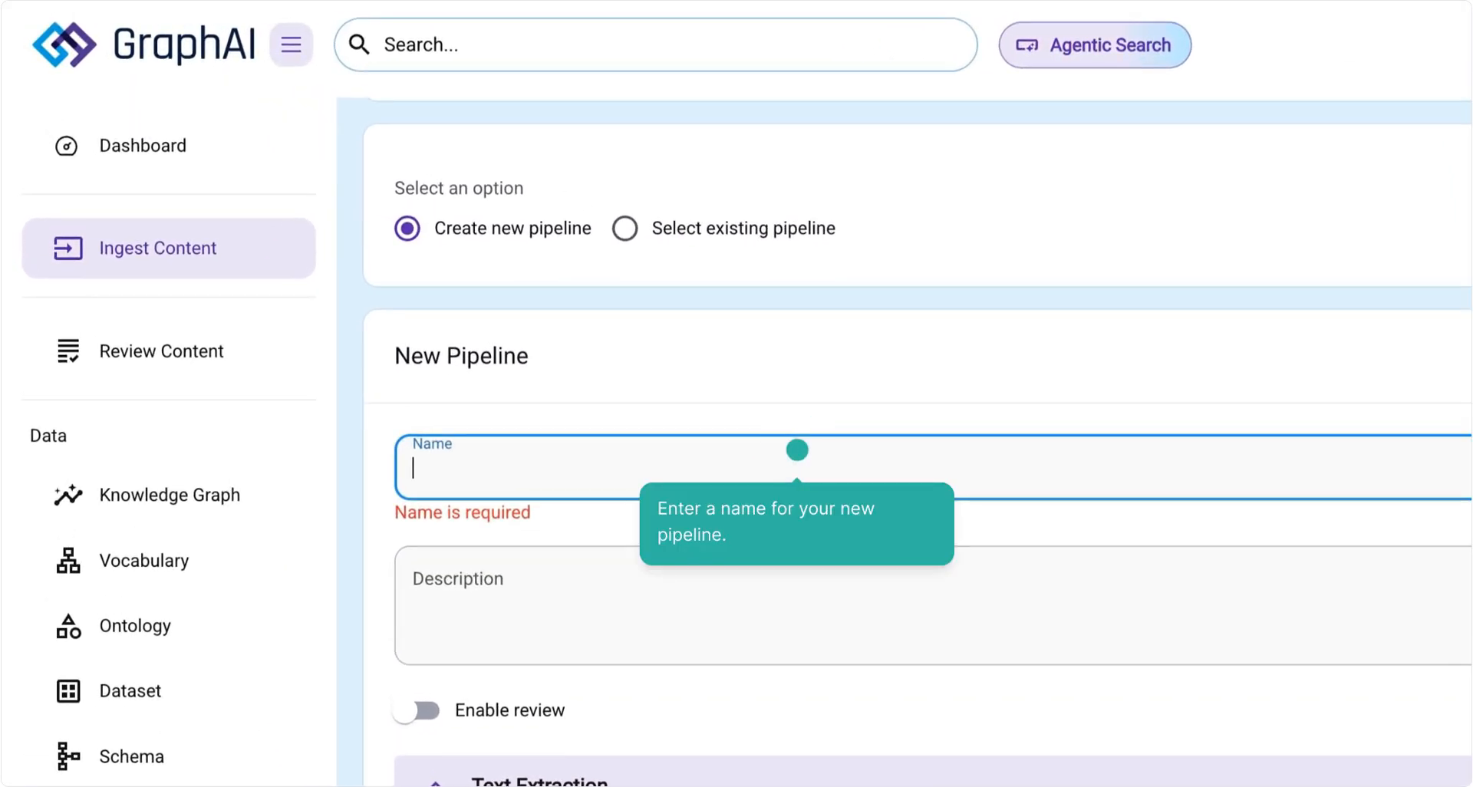
type("M")
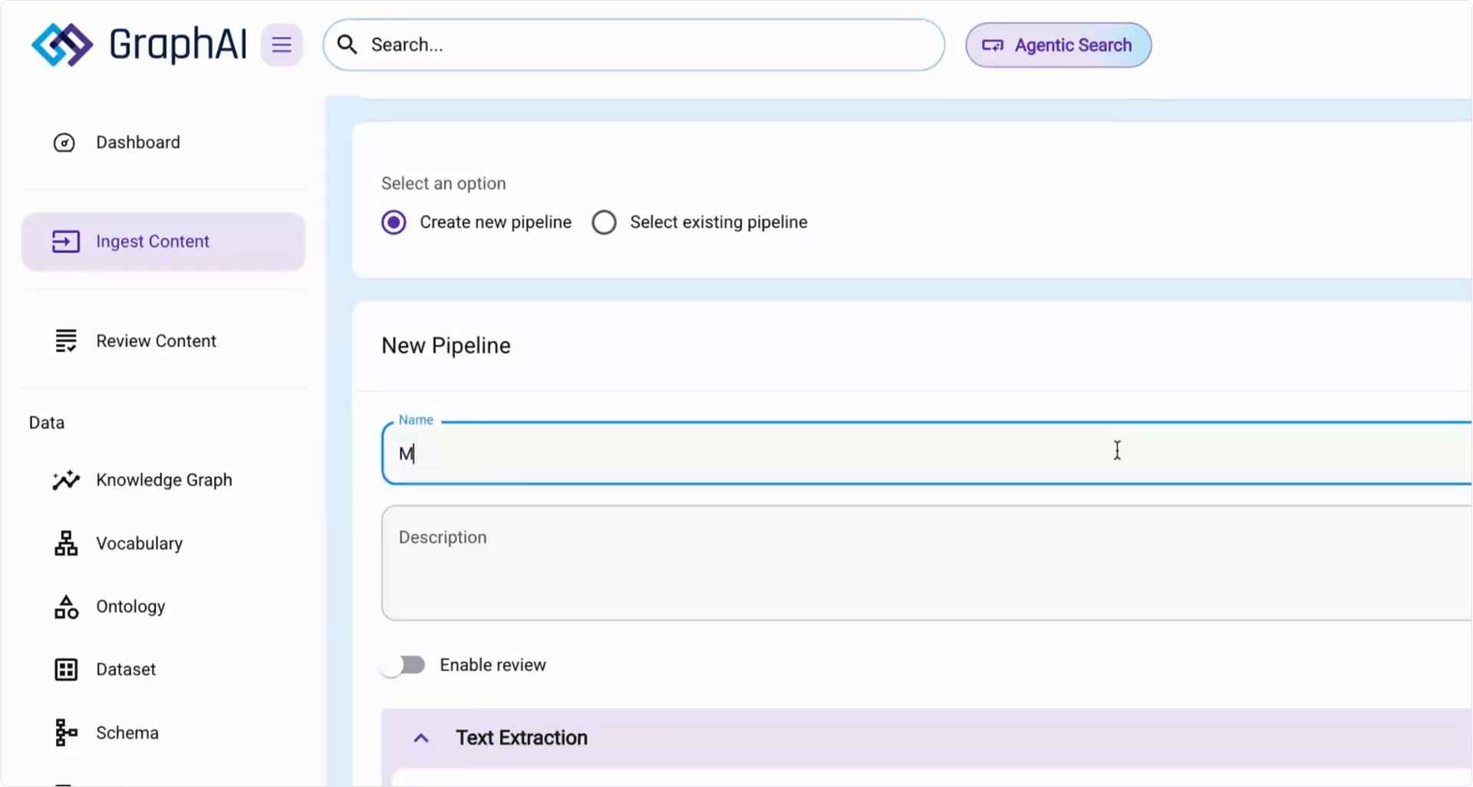
type("y Classification Pipeline")
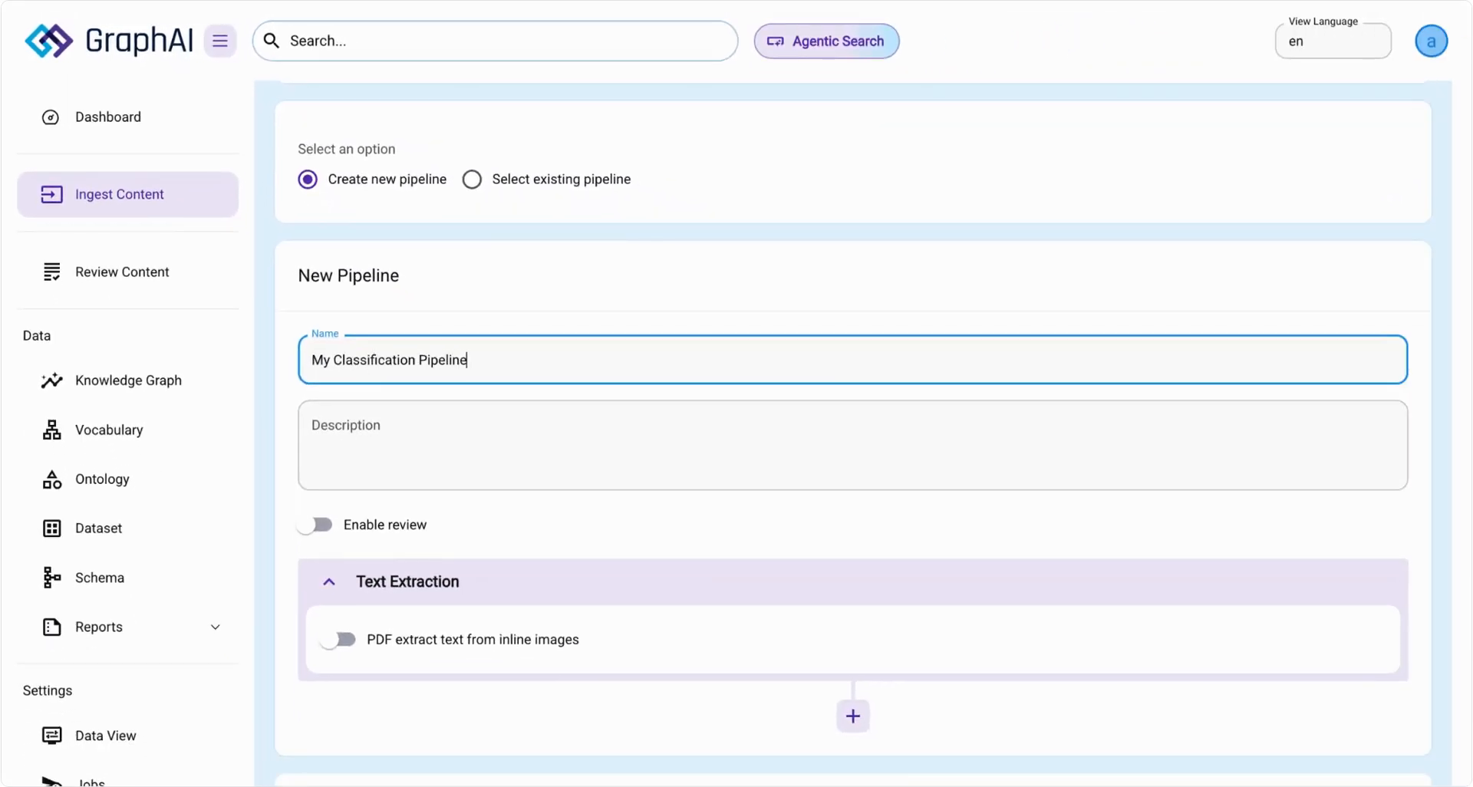
Add a Classification step after Text Extraction and assign it the Airports taxonomy
scroll(1119, 442, "down", 2)
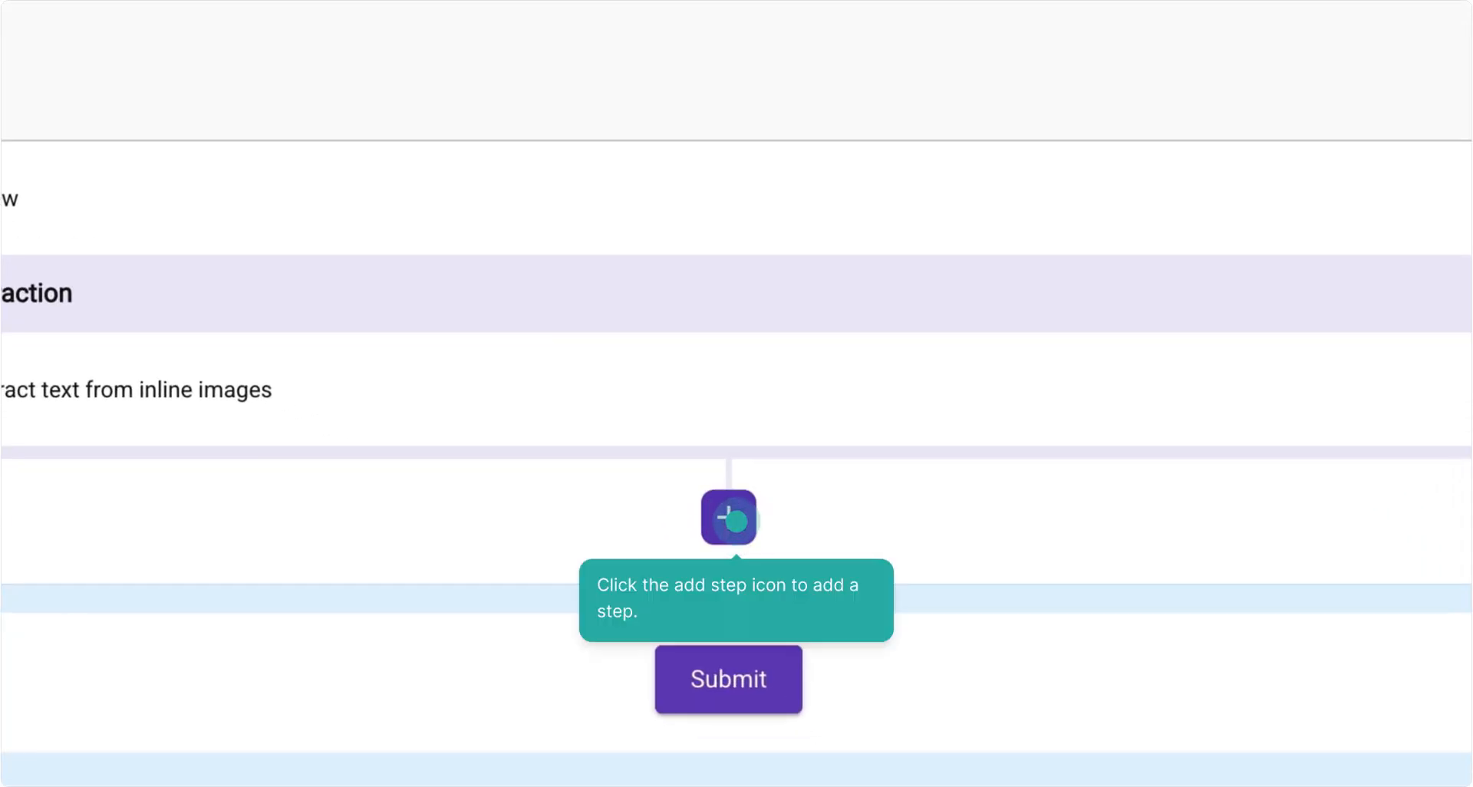
left_click(735, 521)
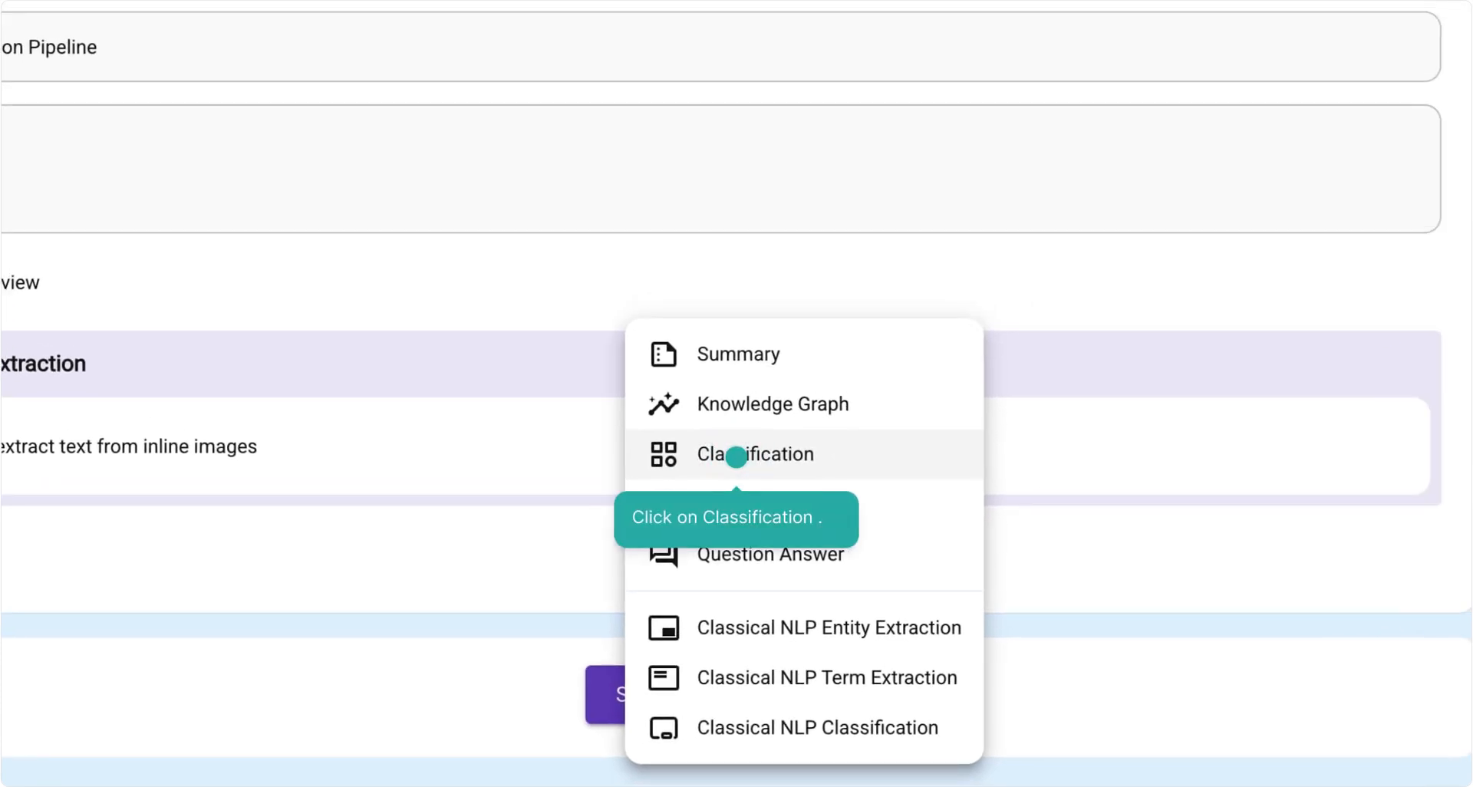
left_click(735, 458)
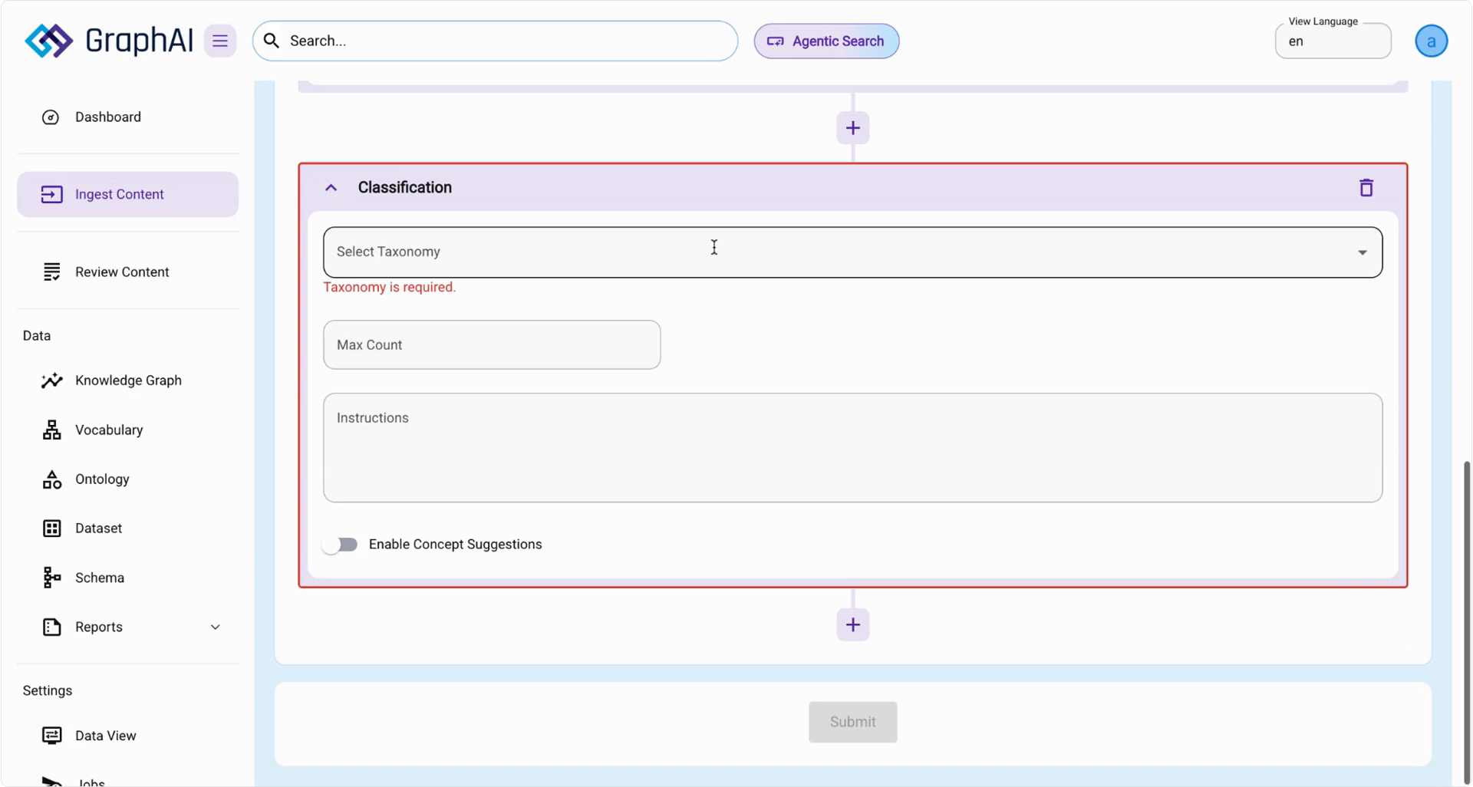
left_click(715, 250)
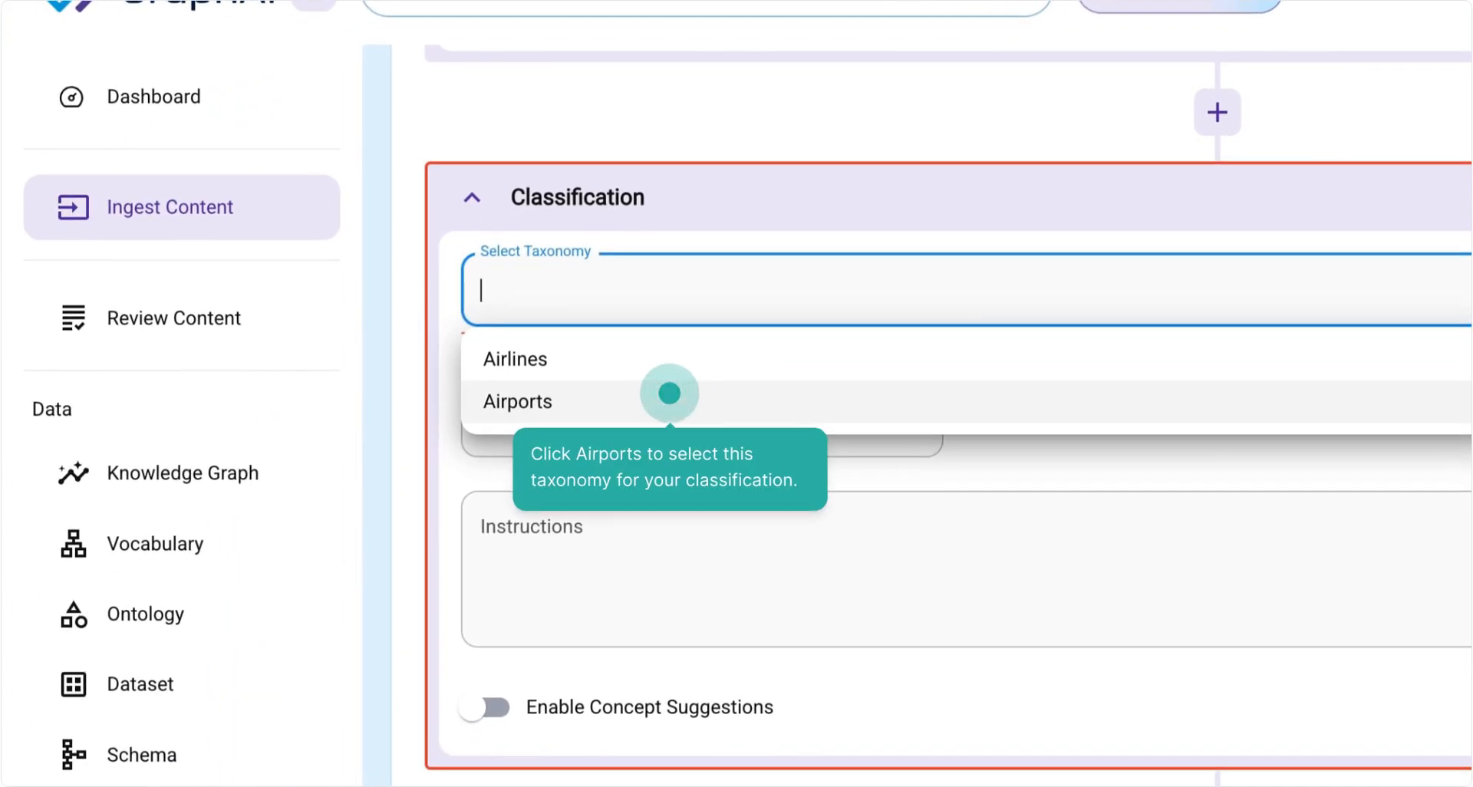
left_click(669, 394)
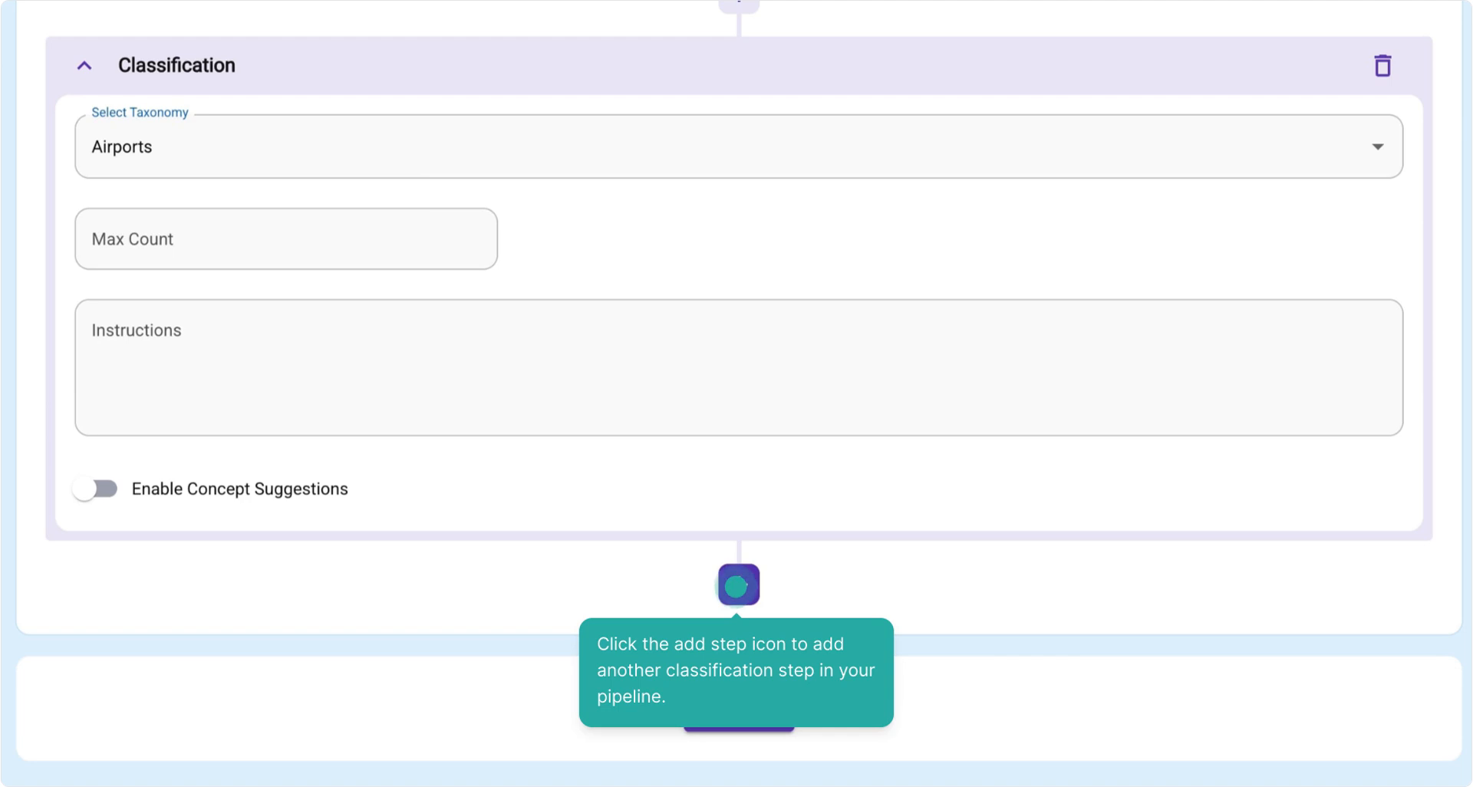
Add a second Classification step to the end of the pipeline and assign it the Airlines taxonomy
left_click(739, 585)
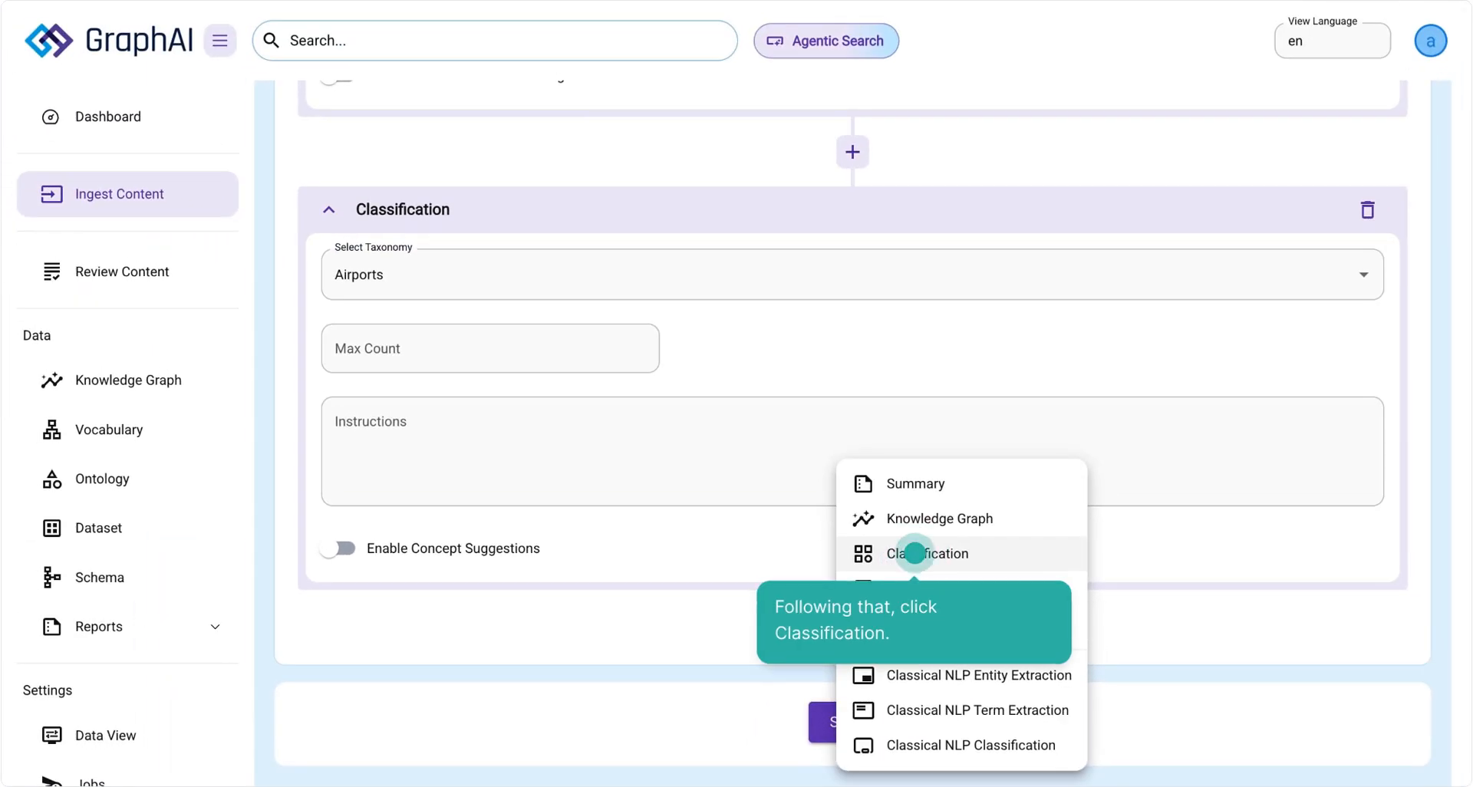
left_click(917, 554)
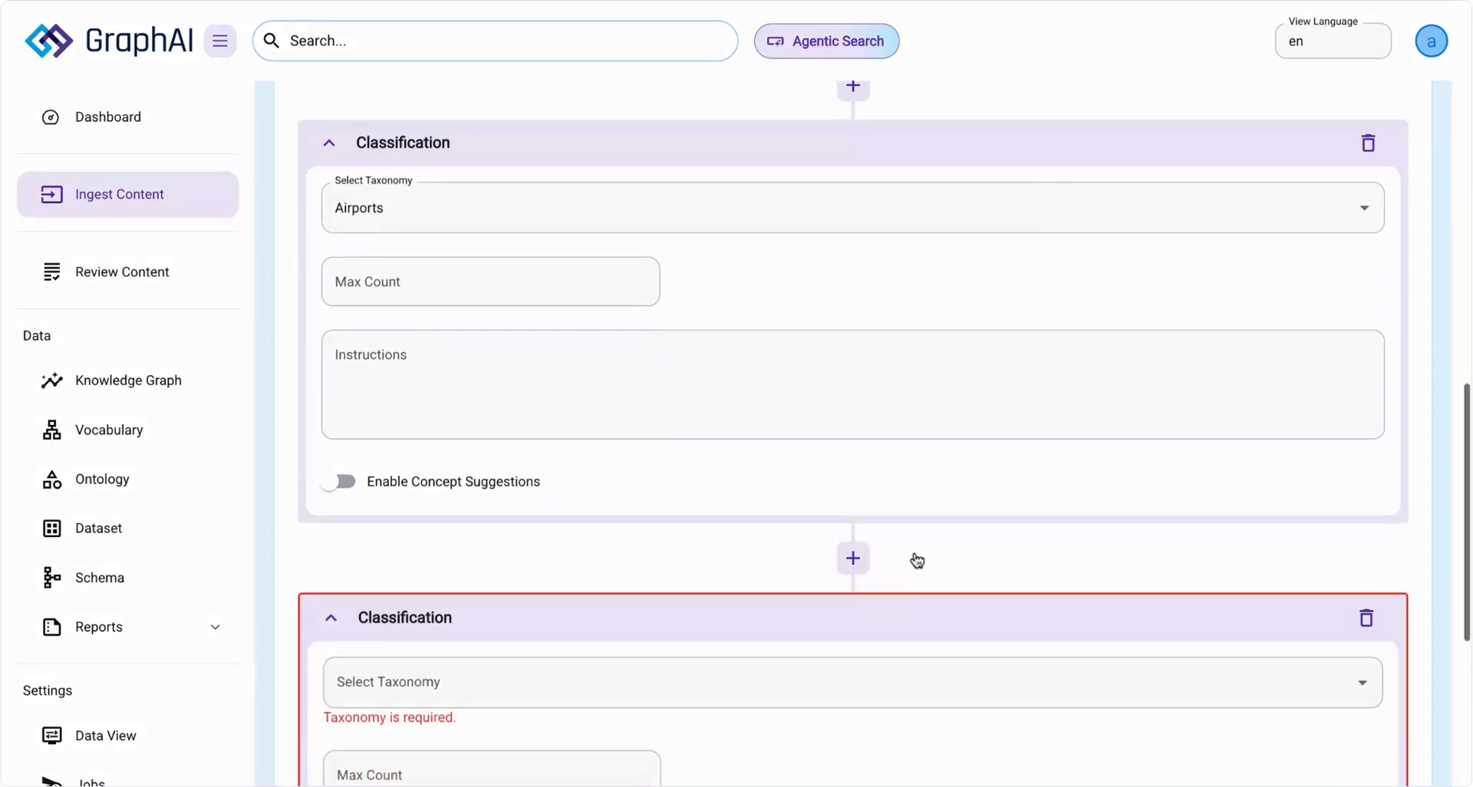
left_click(789, 348)
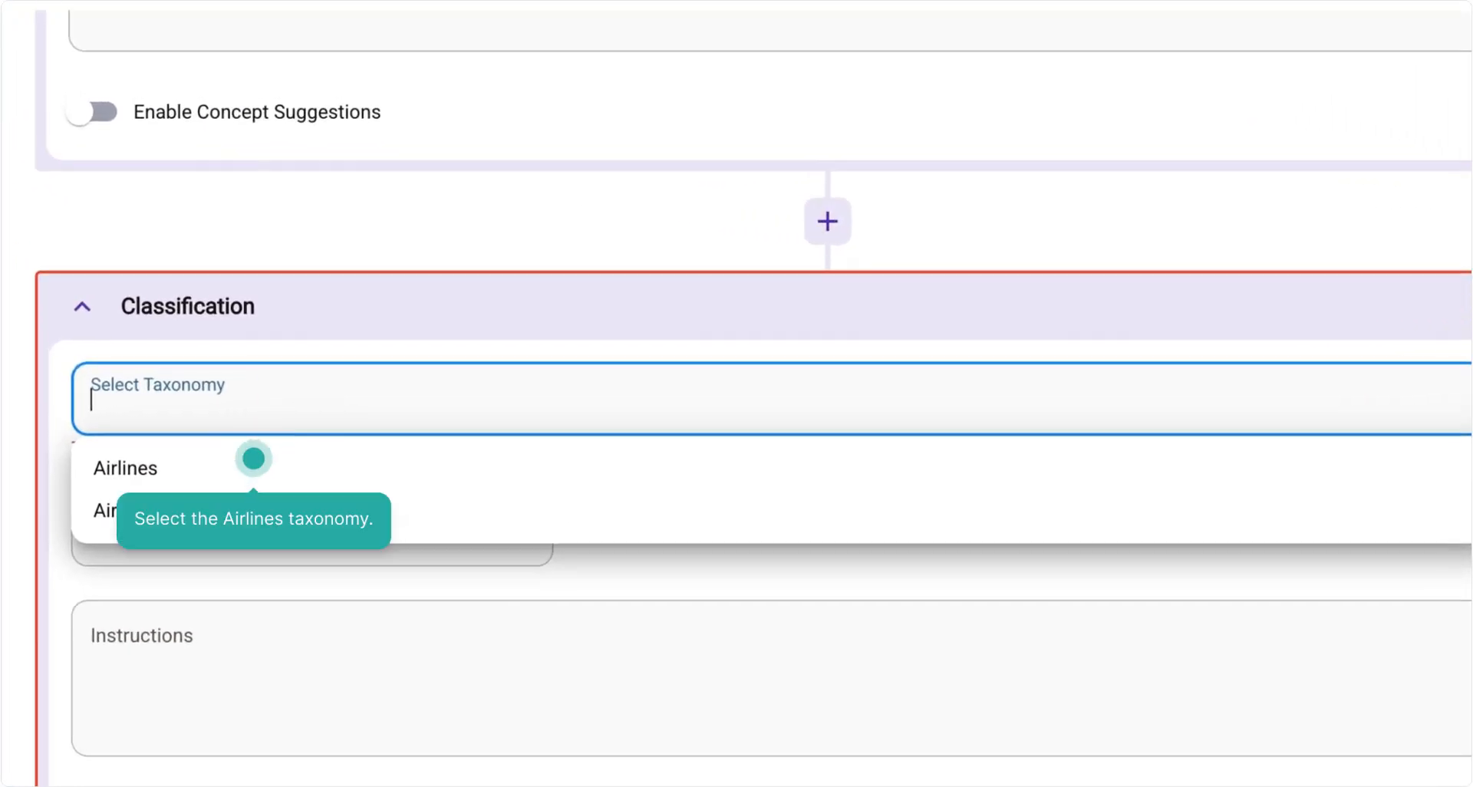
left_click(253, 466)
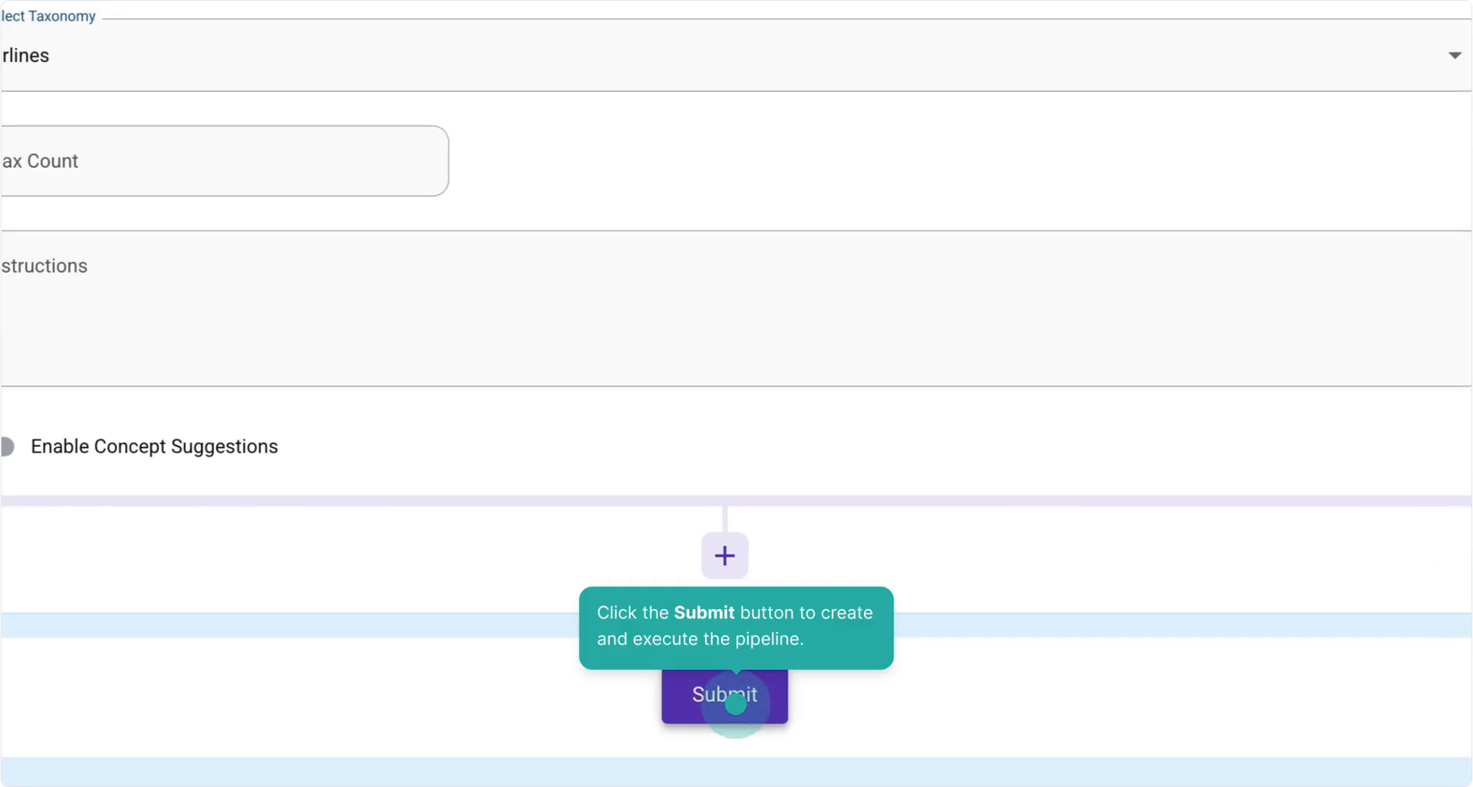
Submit the new pipeline for execution and view the classification data of the processed ticket PDF
left_click(735, 704)
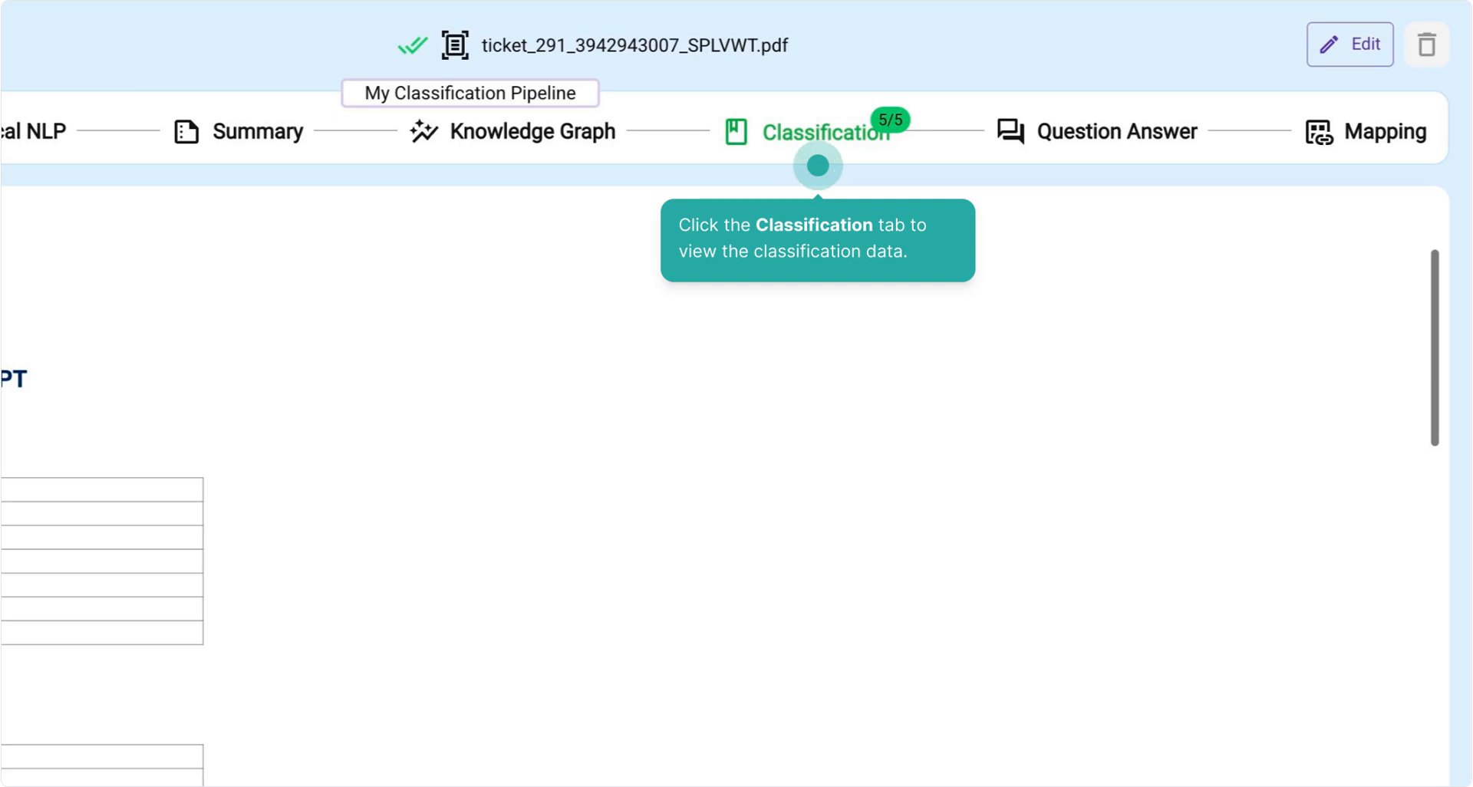
left_click(818, 165)
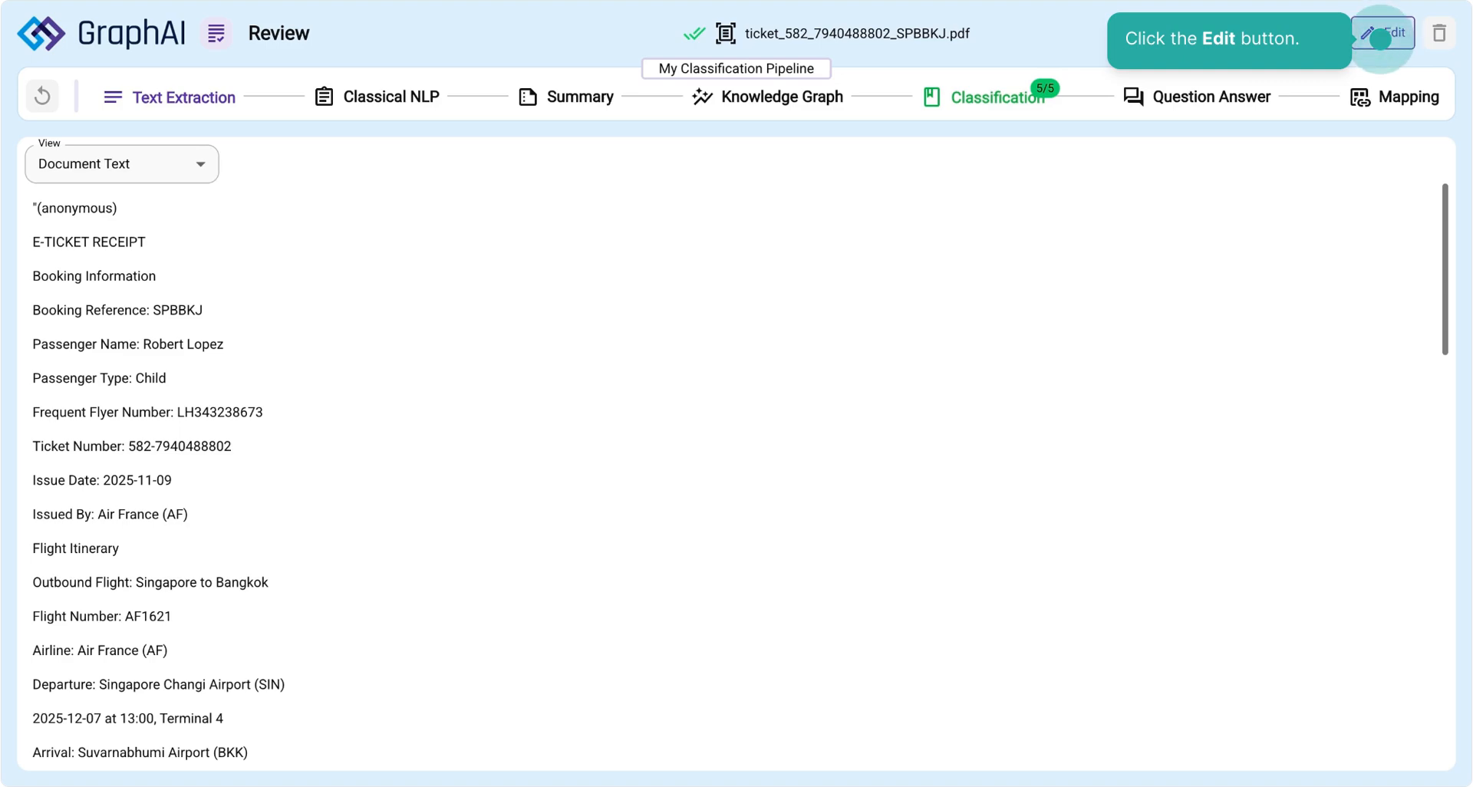
Put the reviewed ticket document into edit mode and open its reprocessing pipeline configuration for editing
left_click(1380, 39)
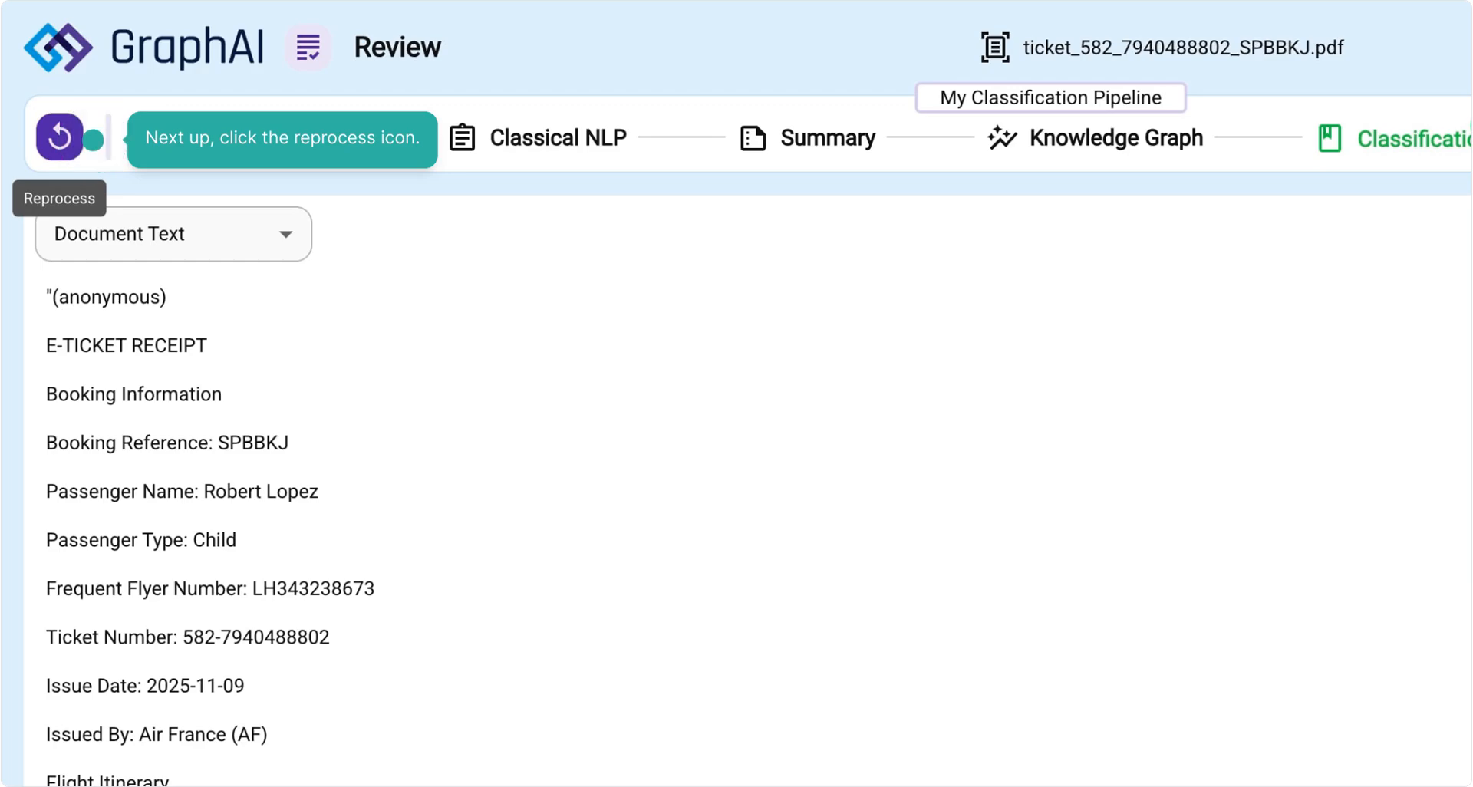
left_click(59, 138)
scroll(576, 453, "down", 10)
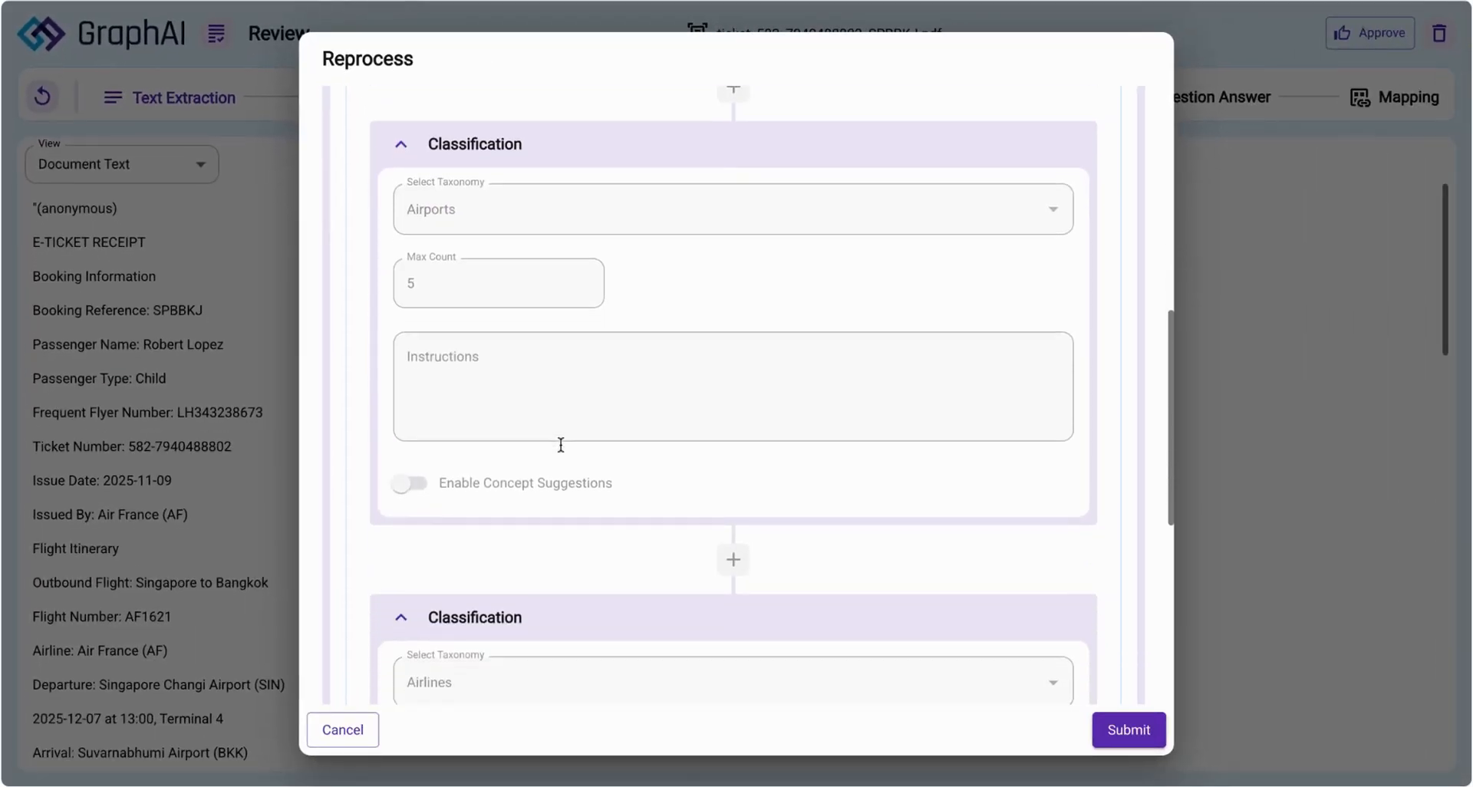
scroll(509, 602, "down", 4)
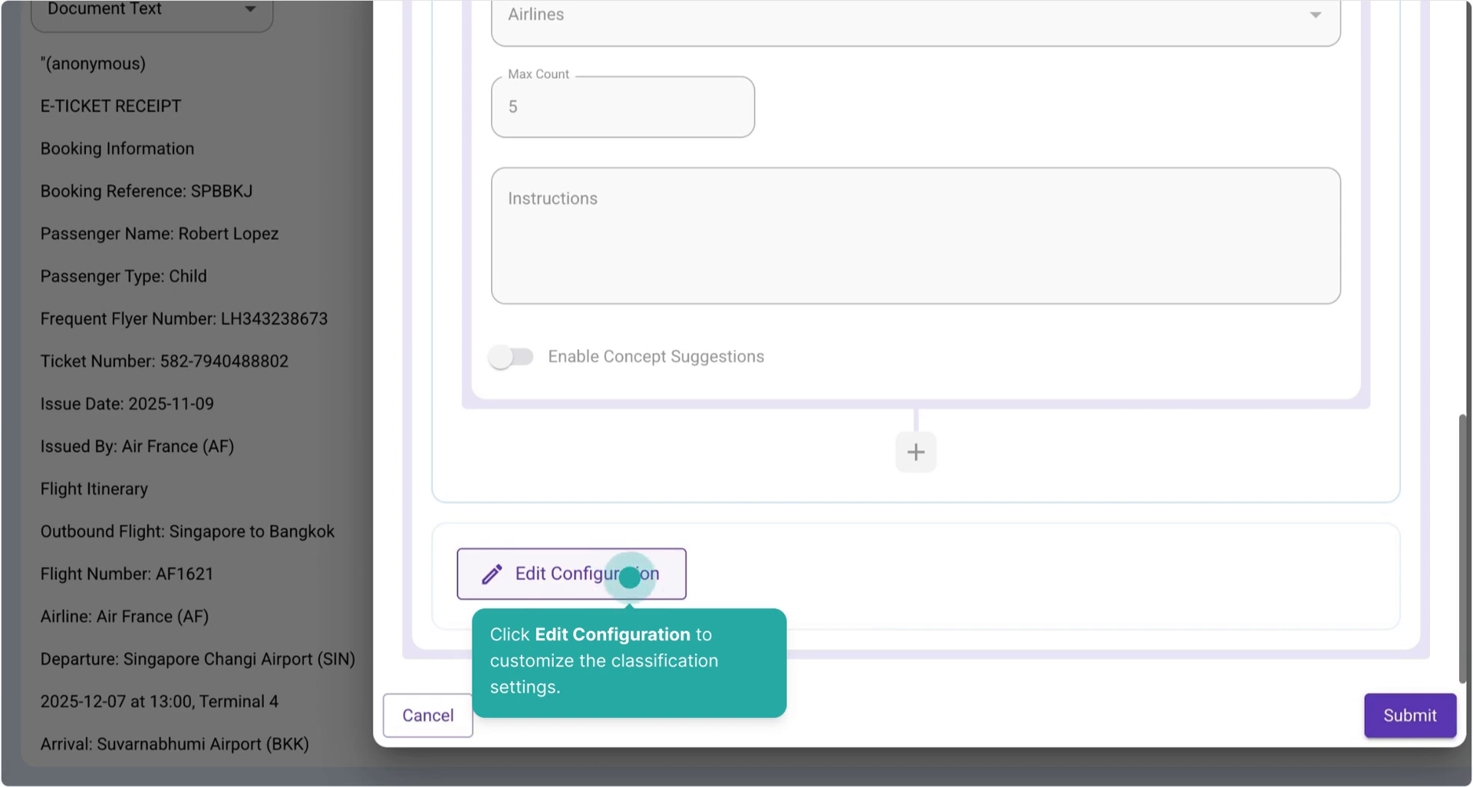
left_click(630, 577)
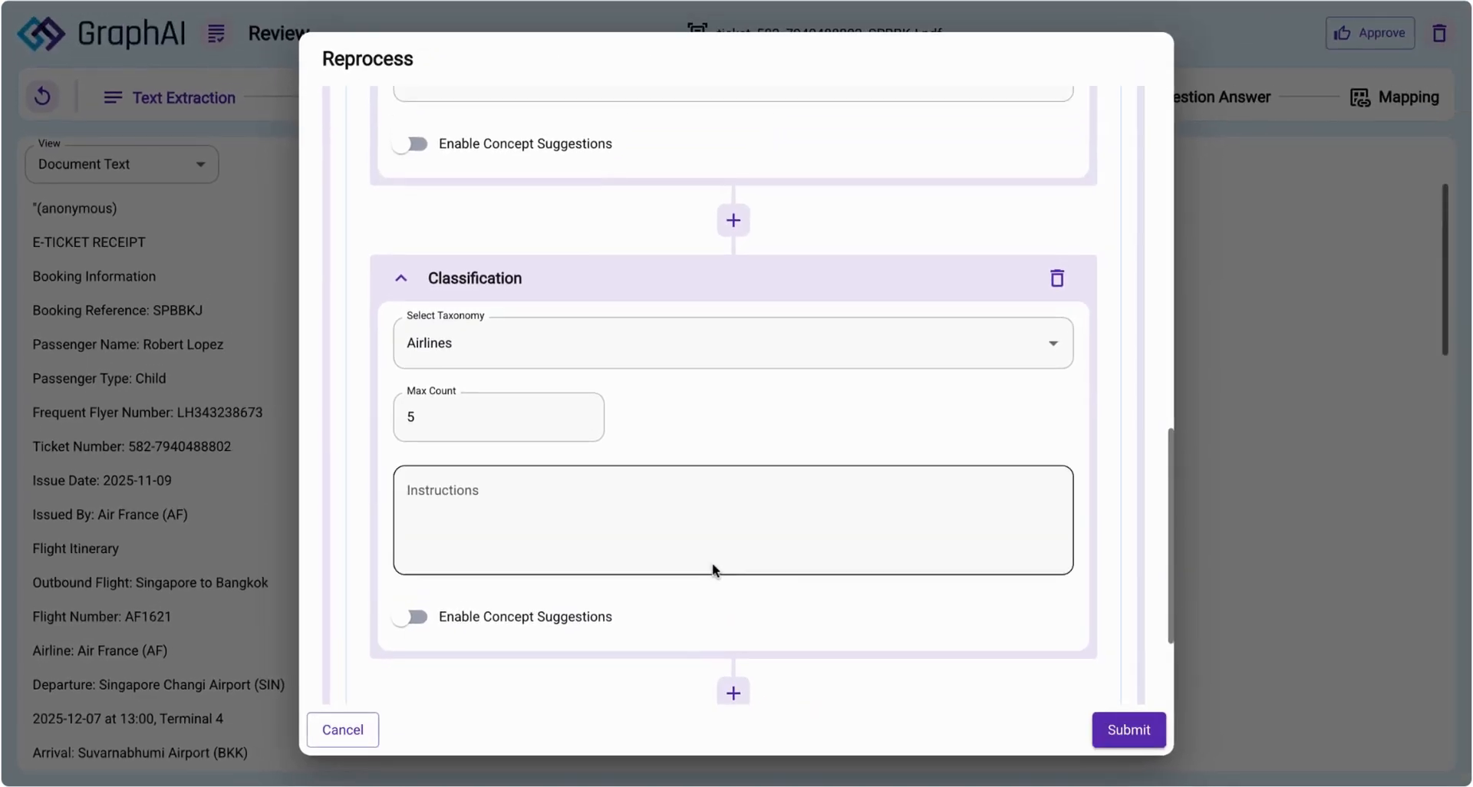
Set the Airlines classification's Max Count to 15, save the configuration and submit the document for reprocessing
left_click(714, 346)
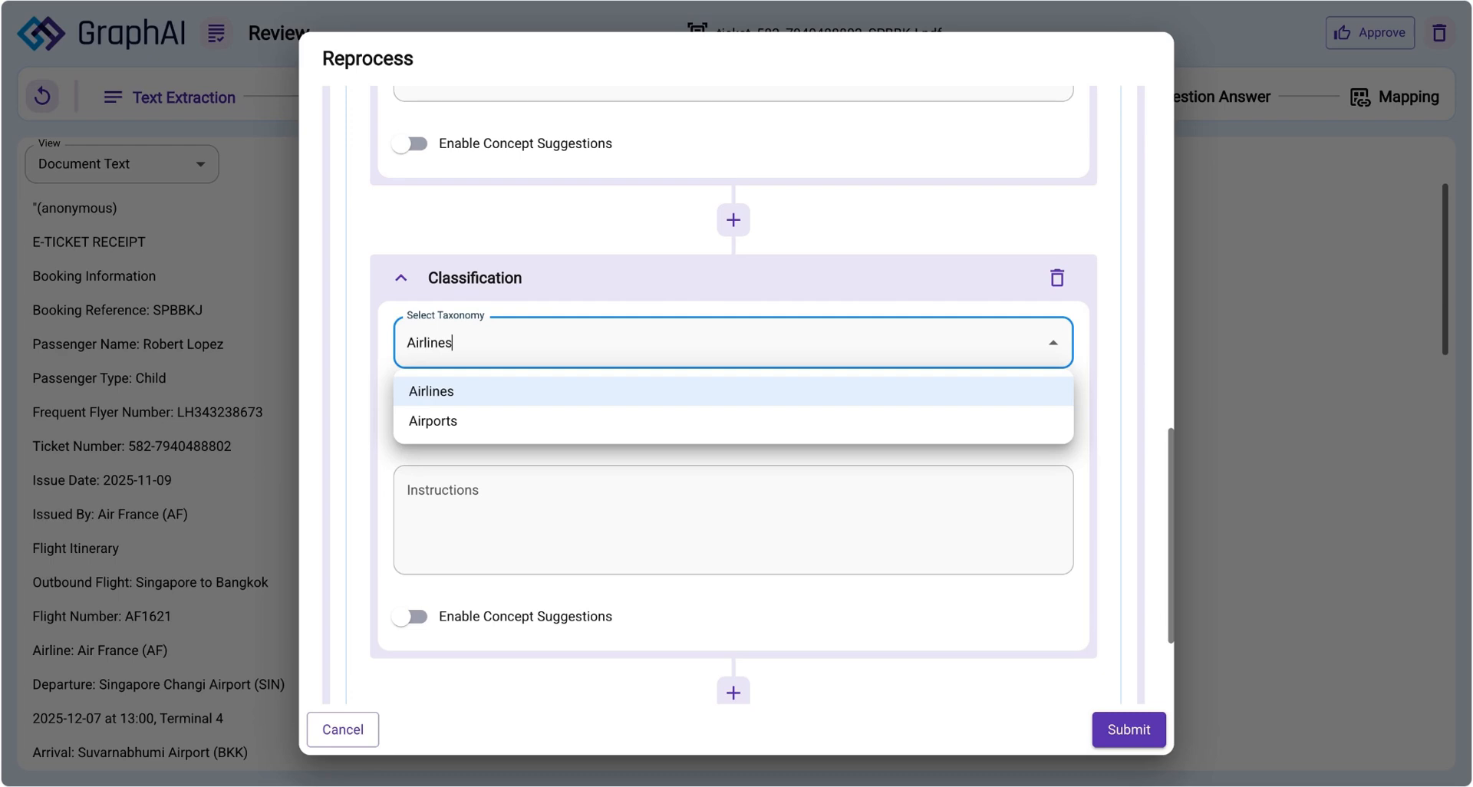
key("Return")
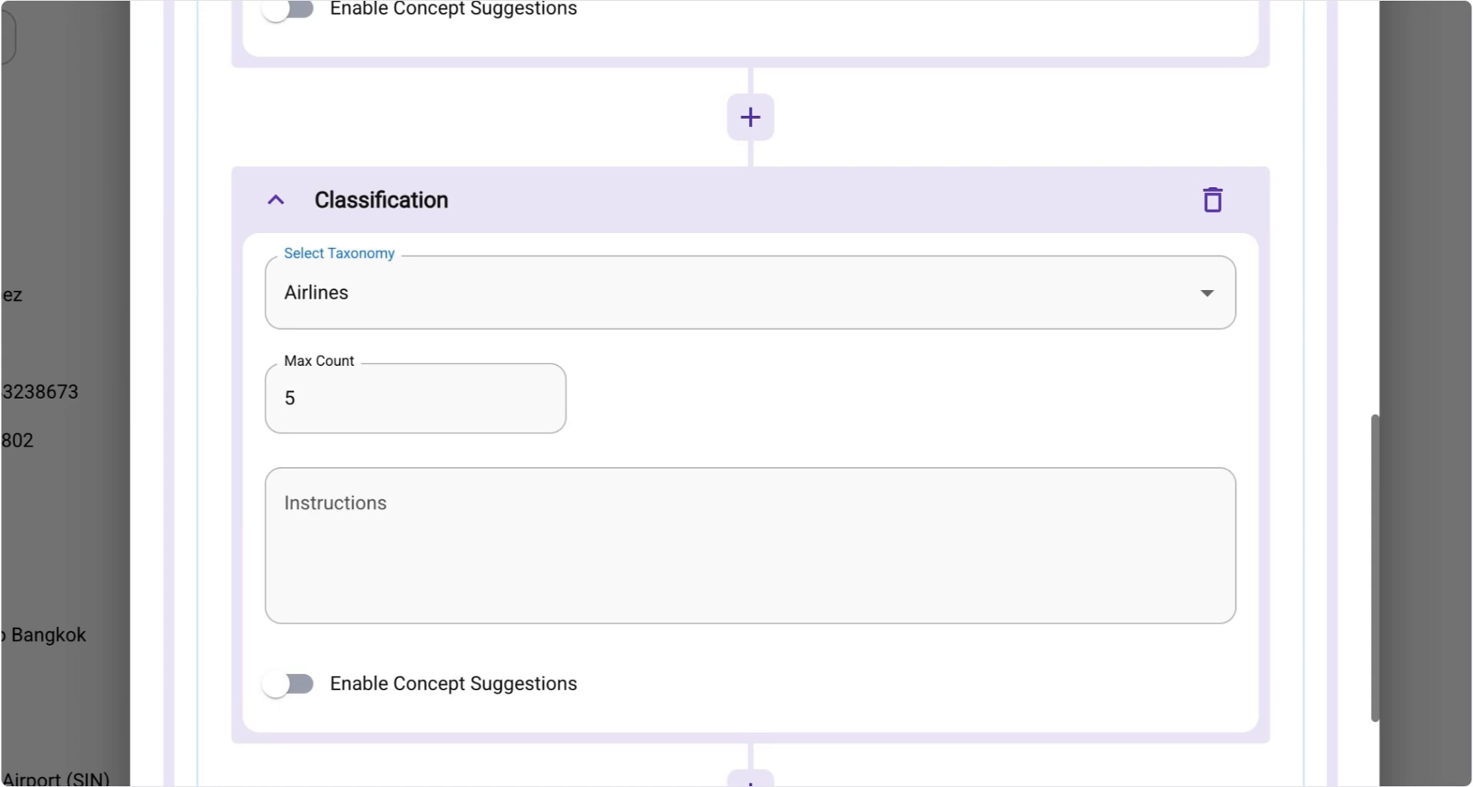
left_click(291, 397)
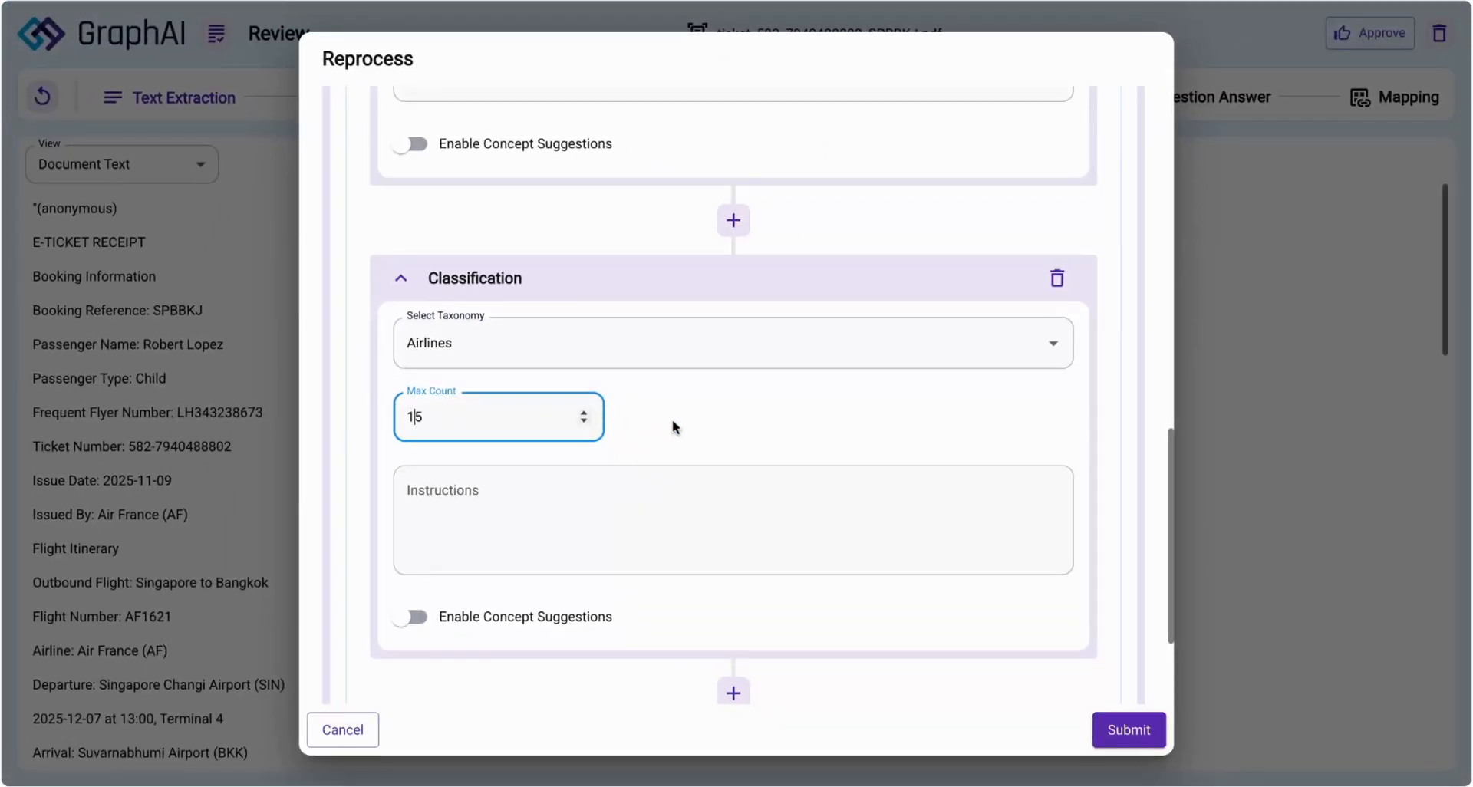
scroll(672, 419, "down", 3)
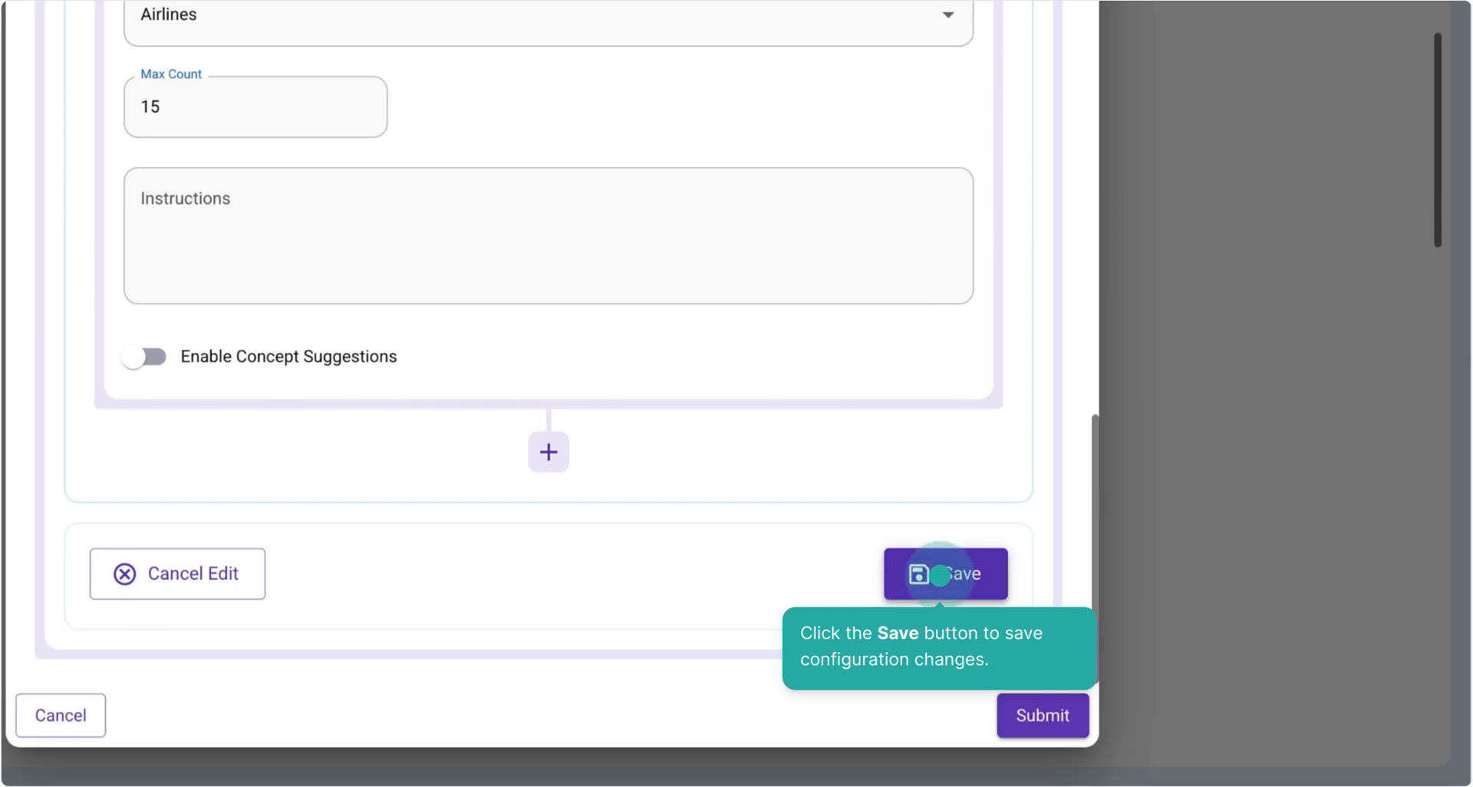
left_click(940, 575)
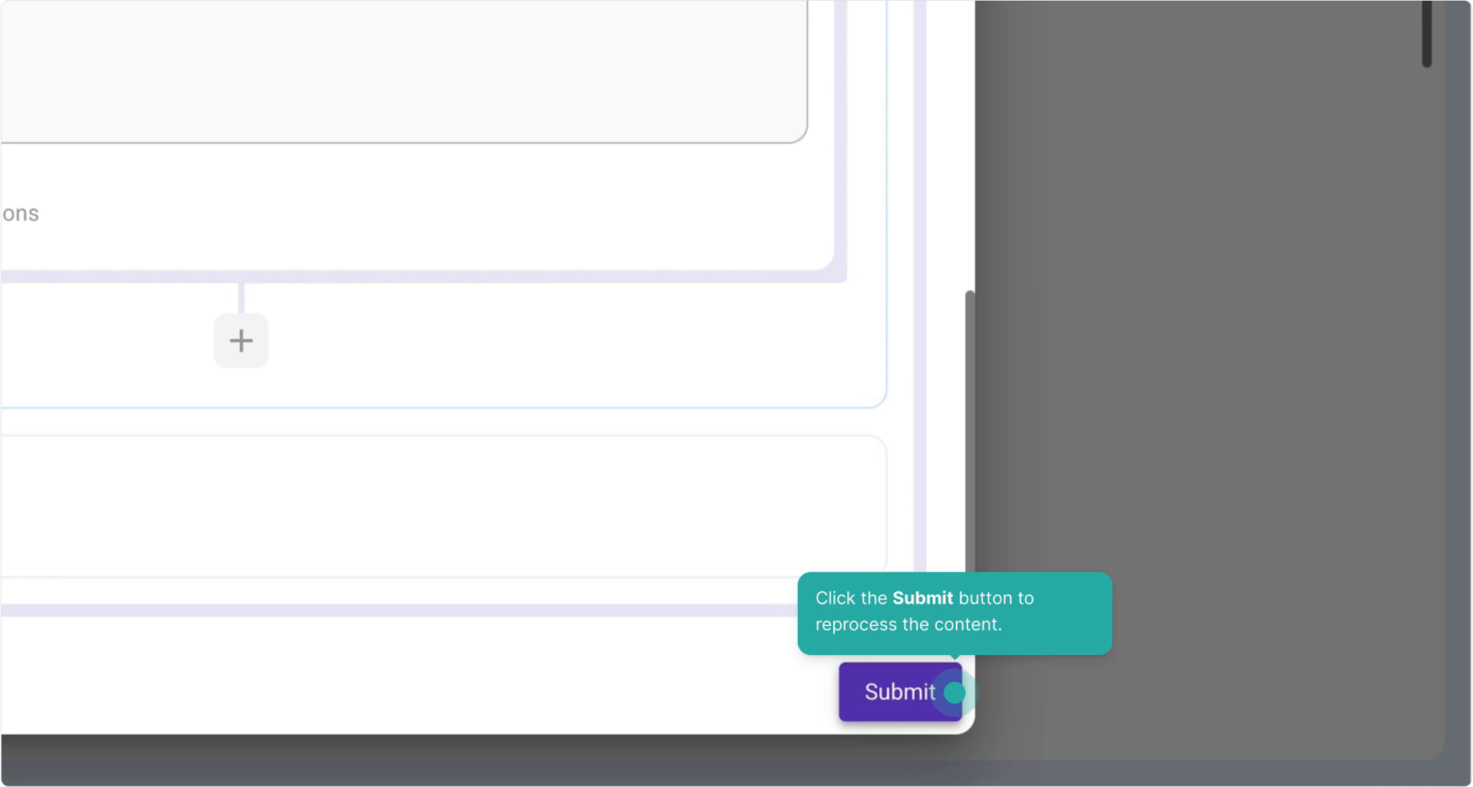
left_click(955, 693)
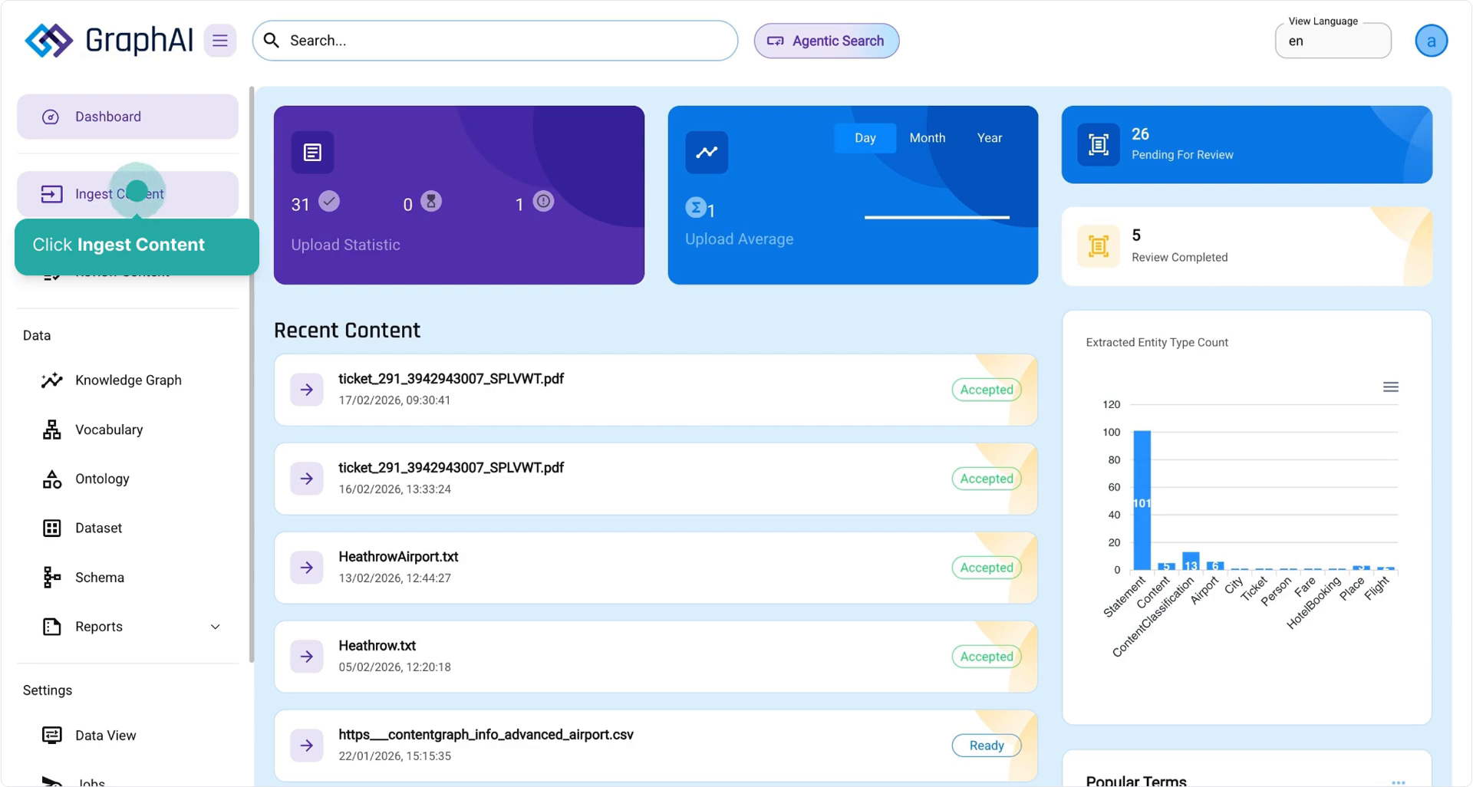
Ingest the batch of ticket files using the existing pipeline My Classification Pipeline
left_click(136, 192)
scroll(715, 471, "down", 9)
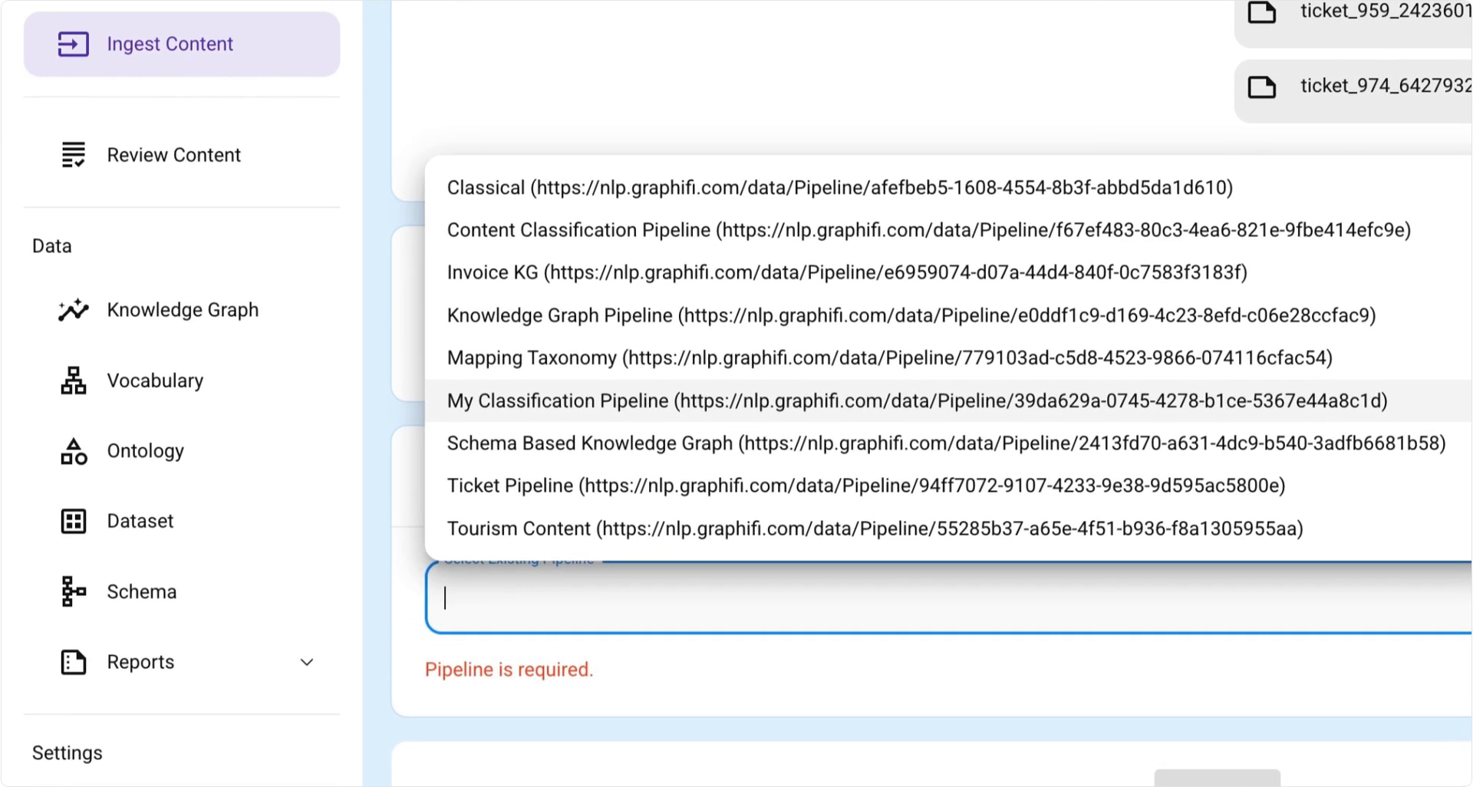
left_click(918, 401)
scroll(1037, 566, "down", 10)
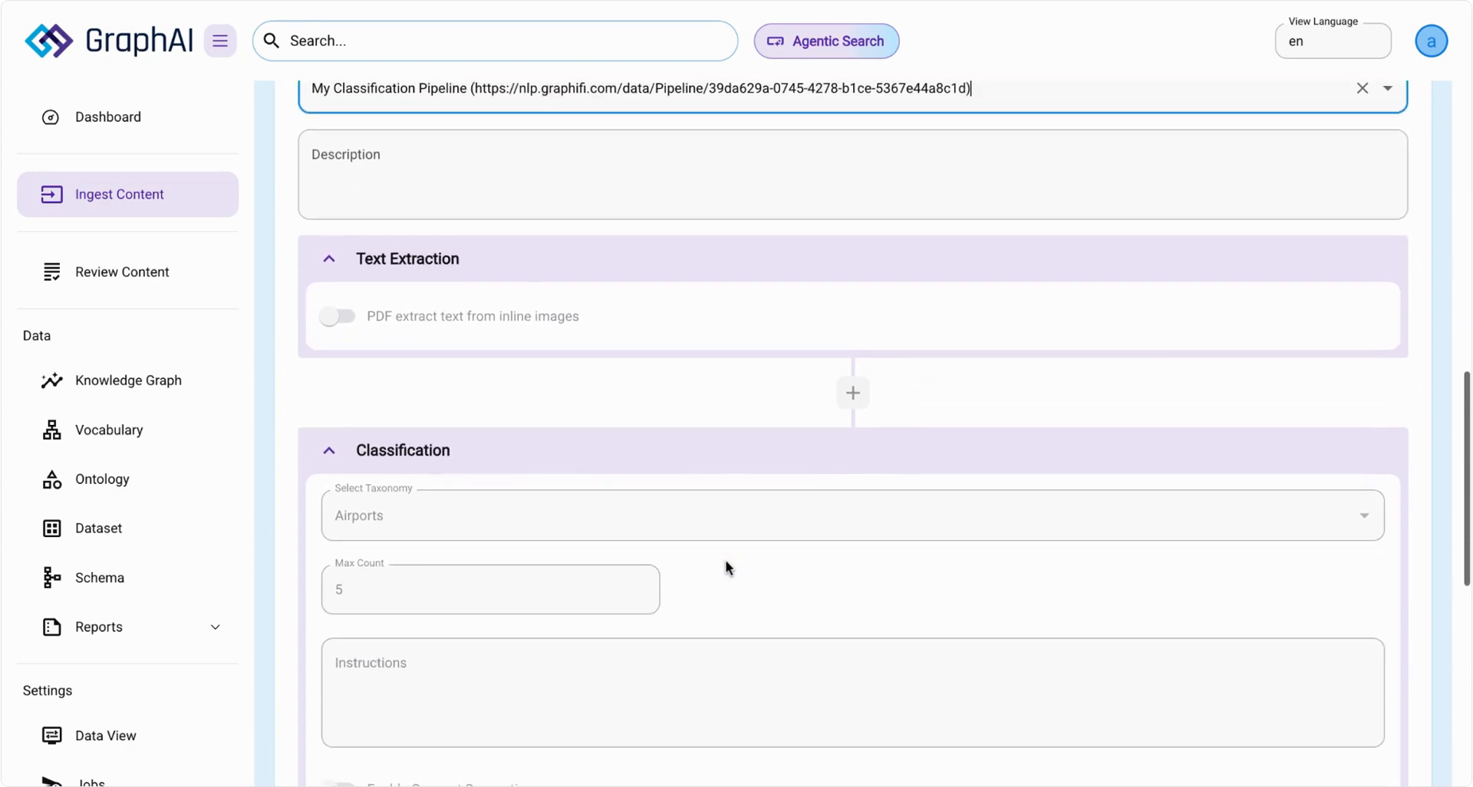
scroll(853, 433, "down", 5)
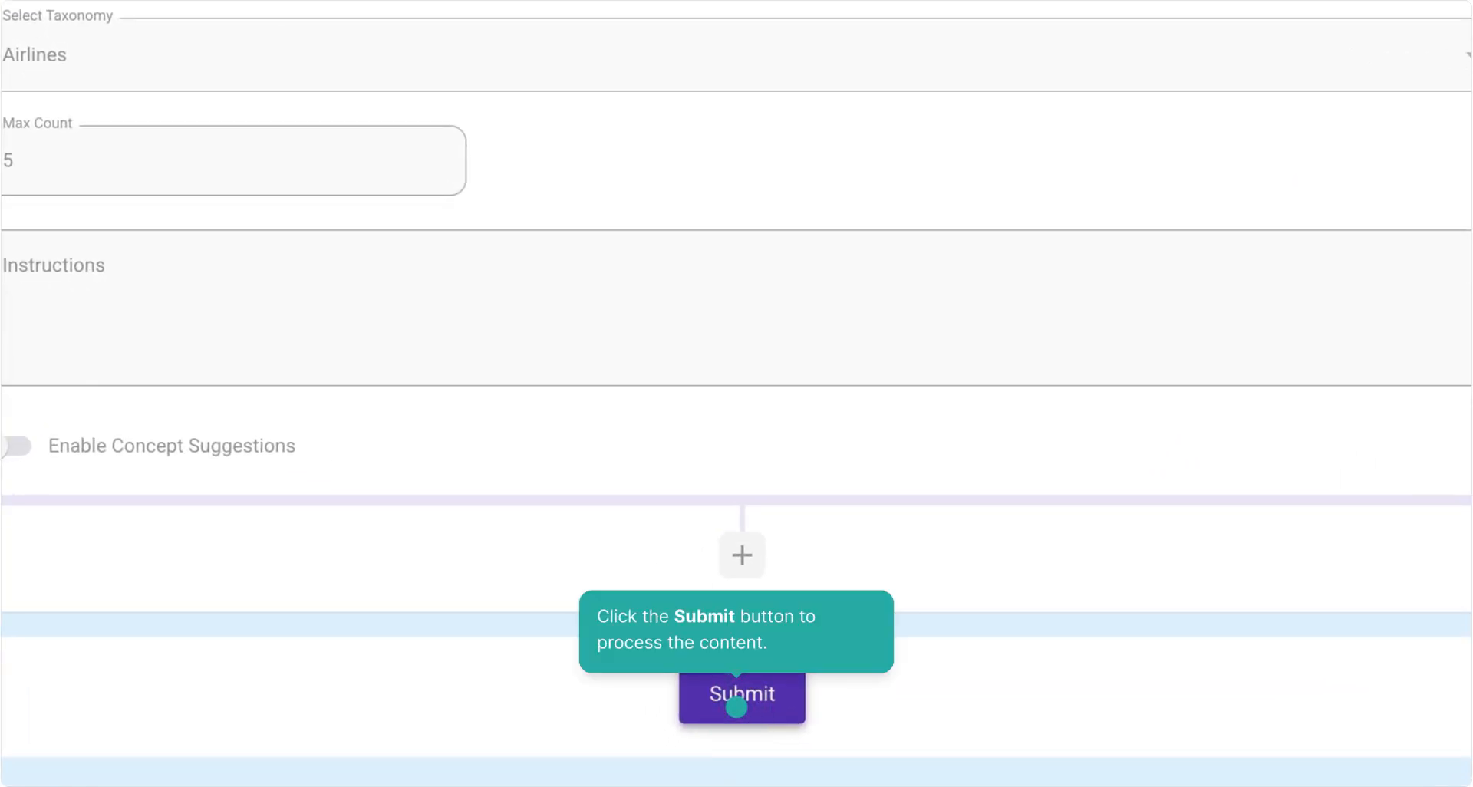
left_click(736, 698)
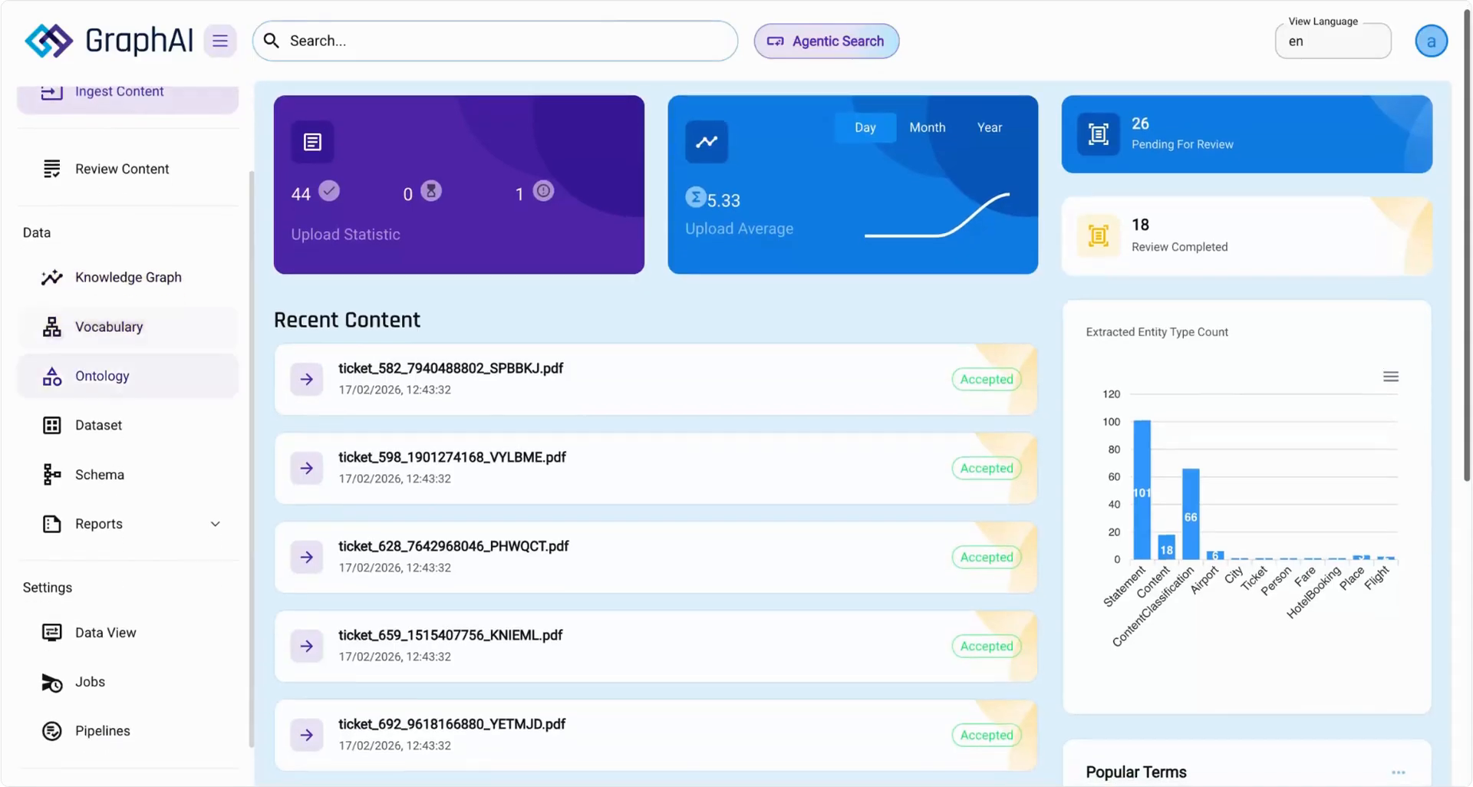
Go to the API section of the GraphAI documentation and open the interactive API docs
scroll(99, 379, "down", 2)
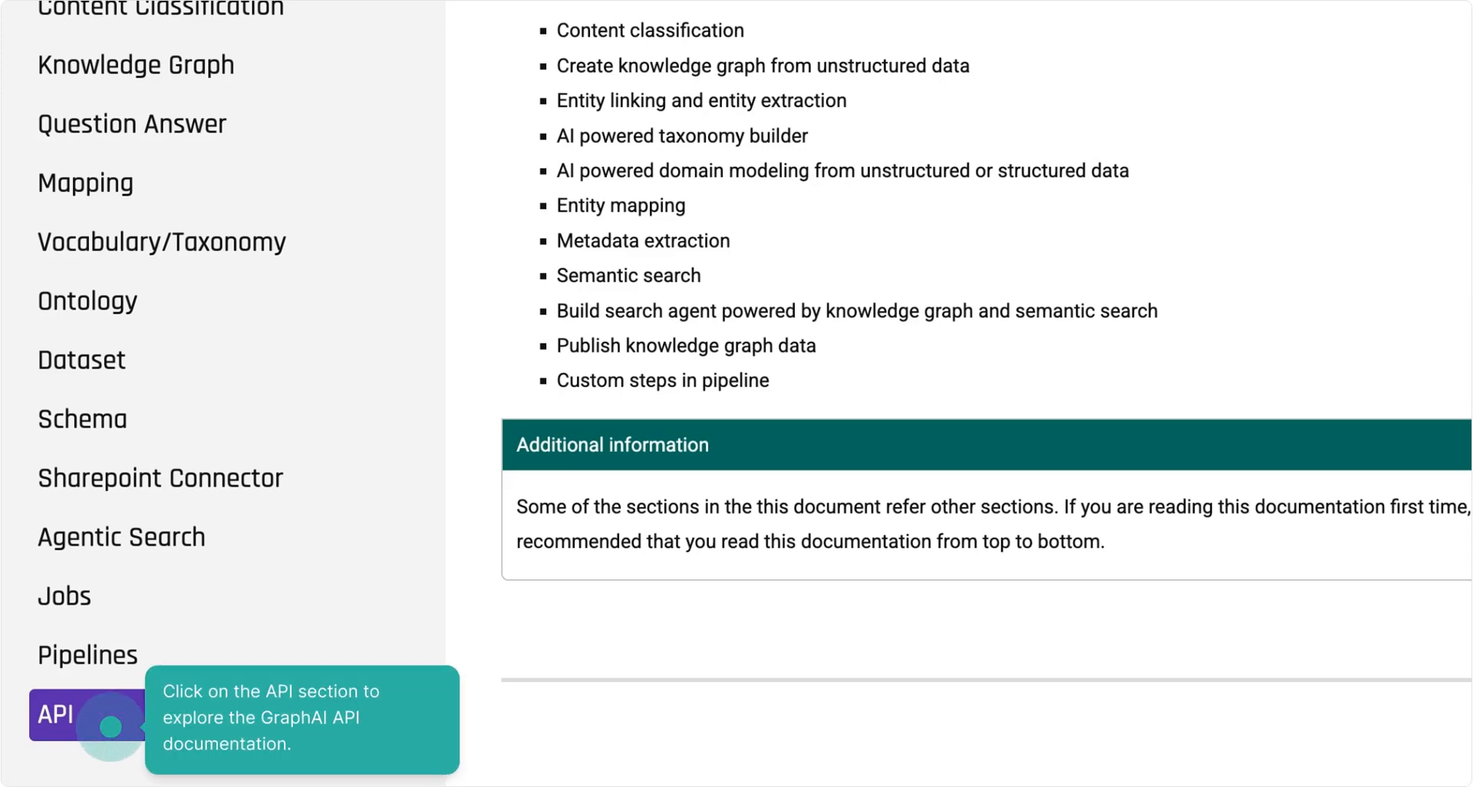
left_click(110, 727)
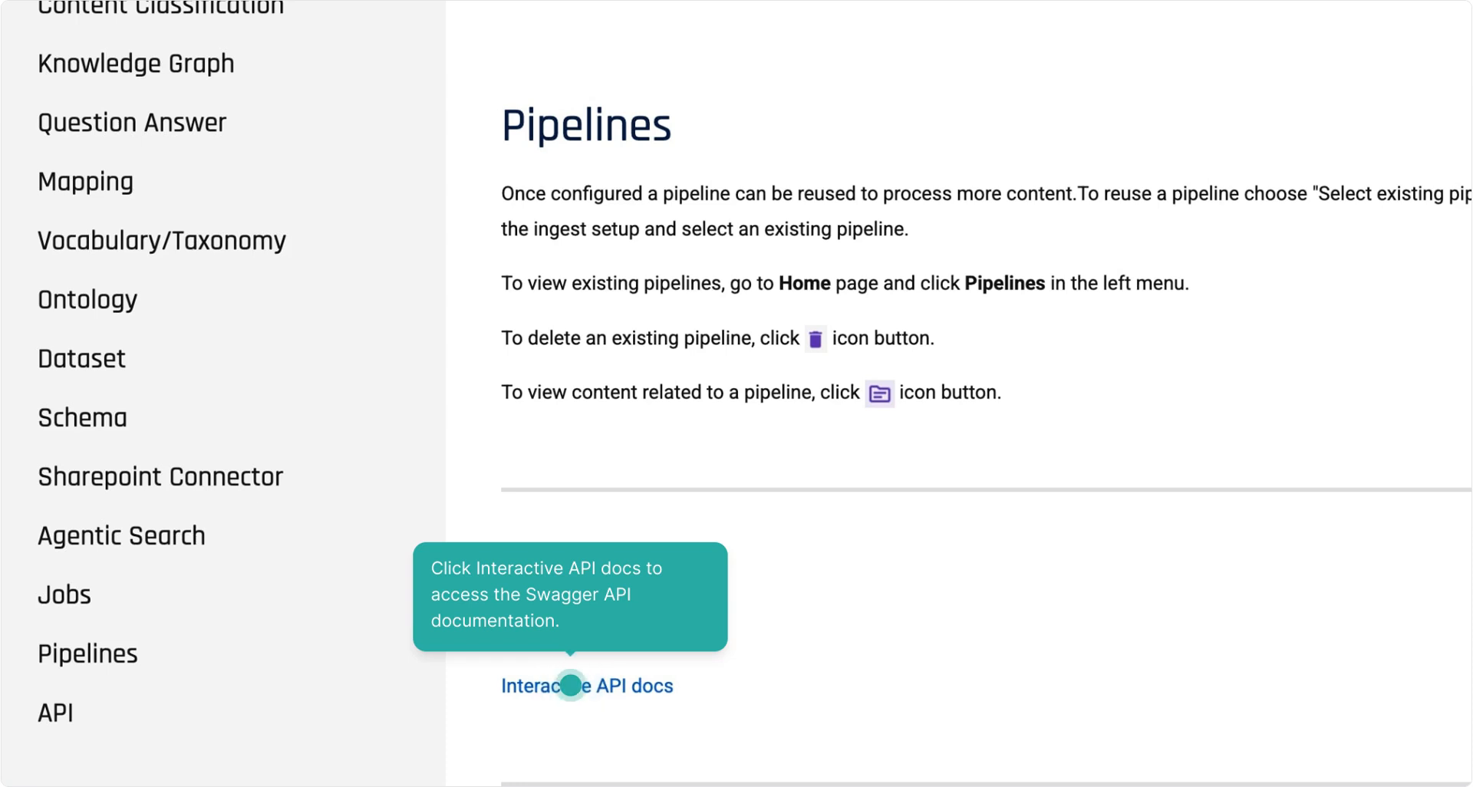
left_click(570, 685)
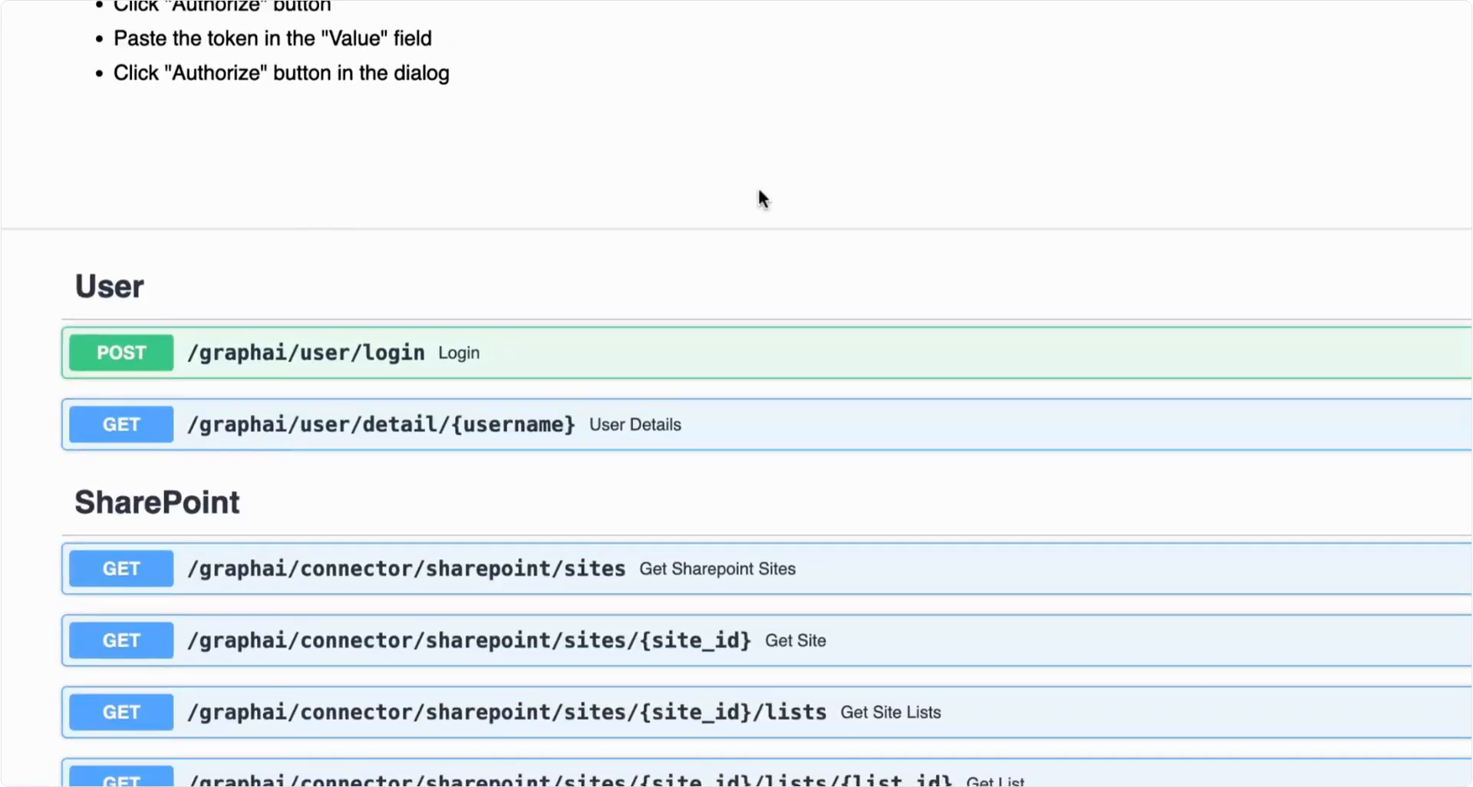
Expand the POST /graphai/pipeline/execute endpoint in the Pipeline group and enable its try-out mode
scroll(566, 330, "down", 13)
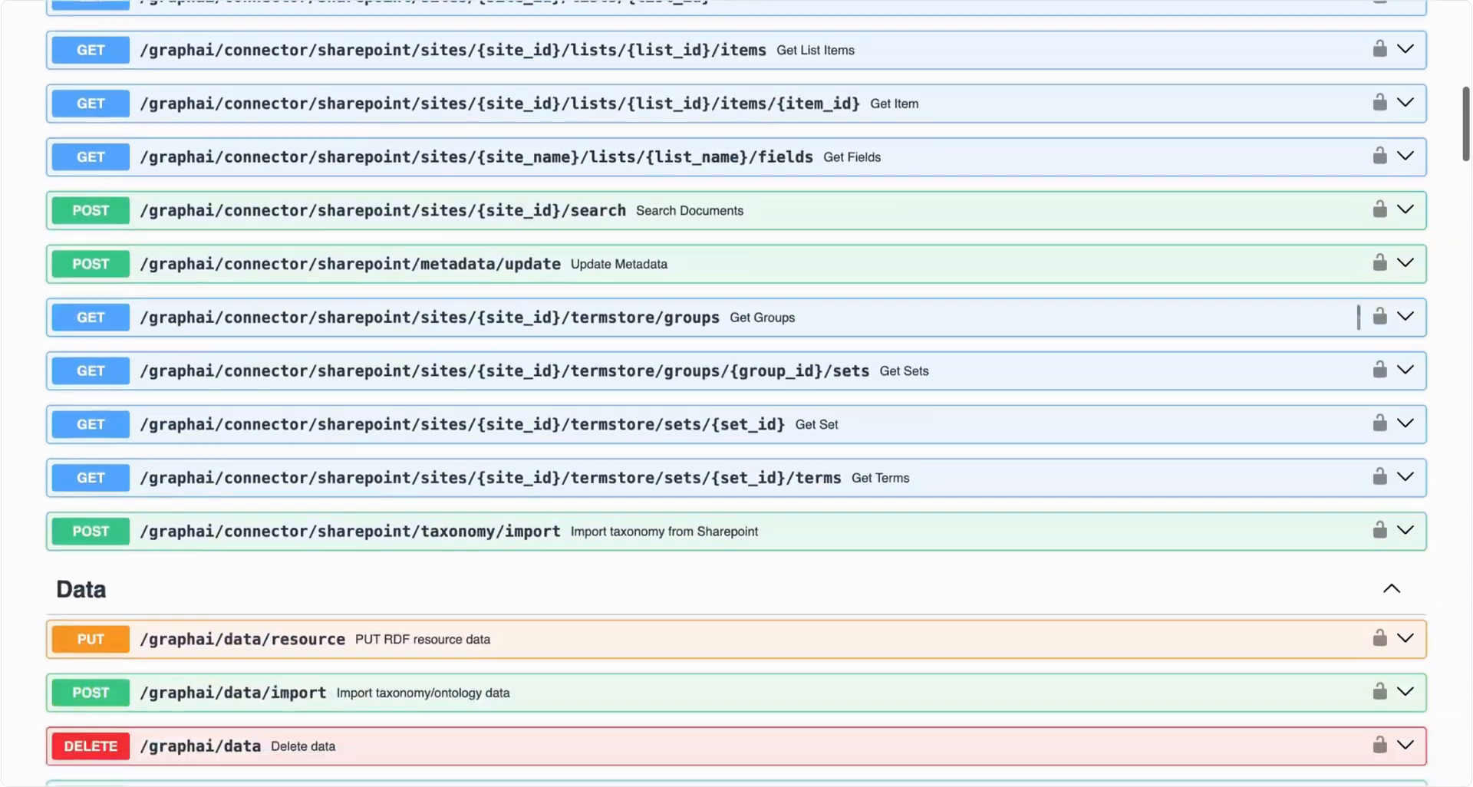
scroll(565, 330, "down", 15)
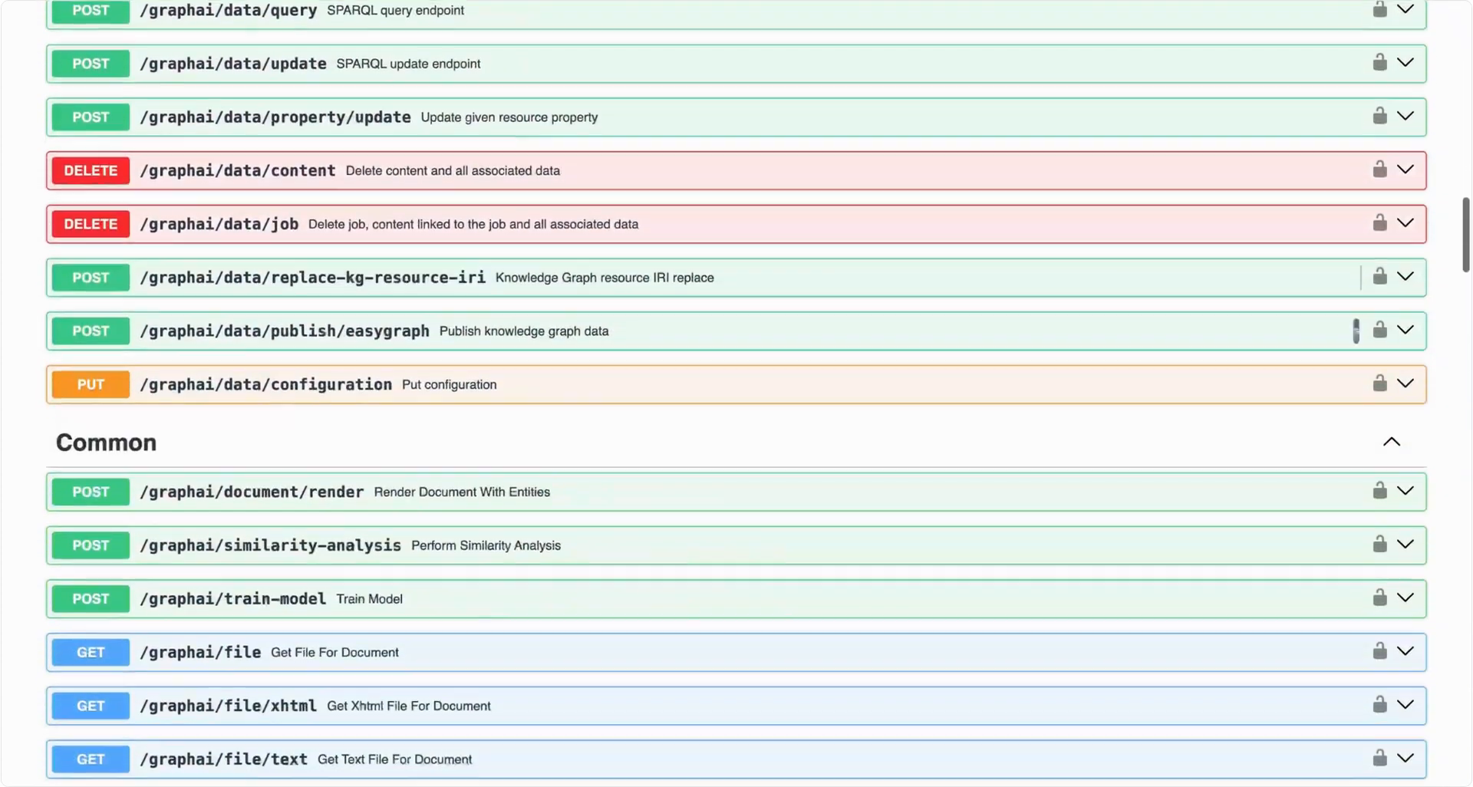
scroll(1359, 334, "down", 10)
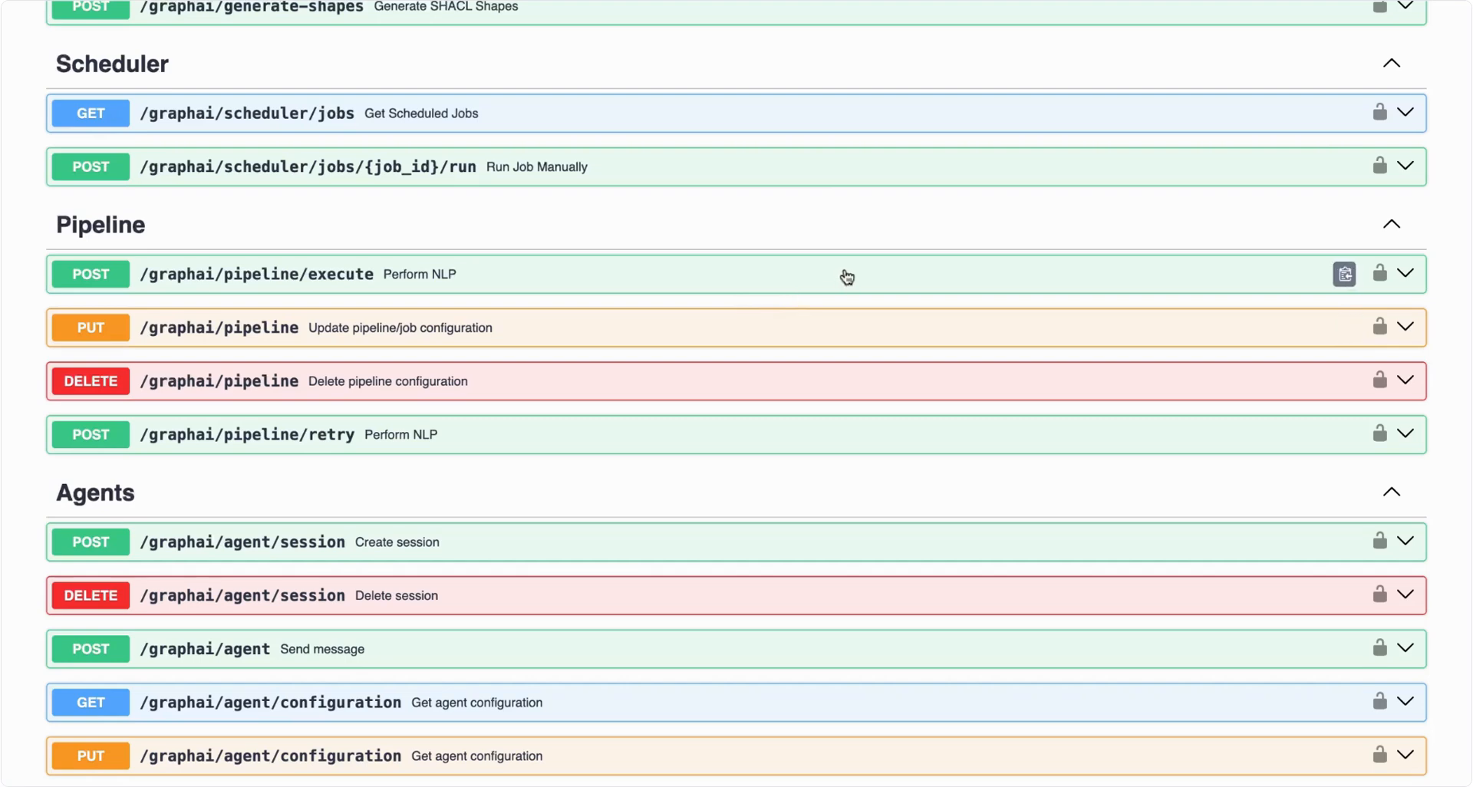
left_click(847, 276)
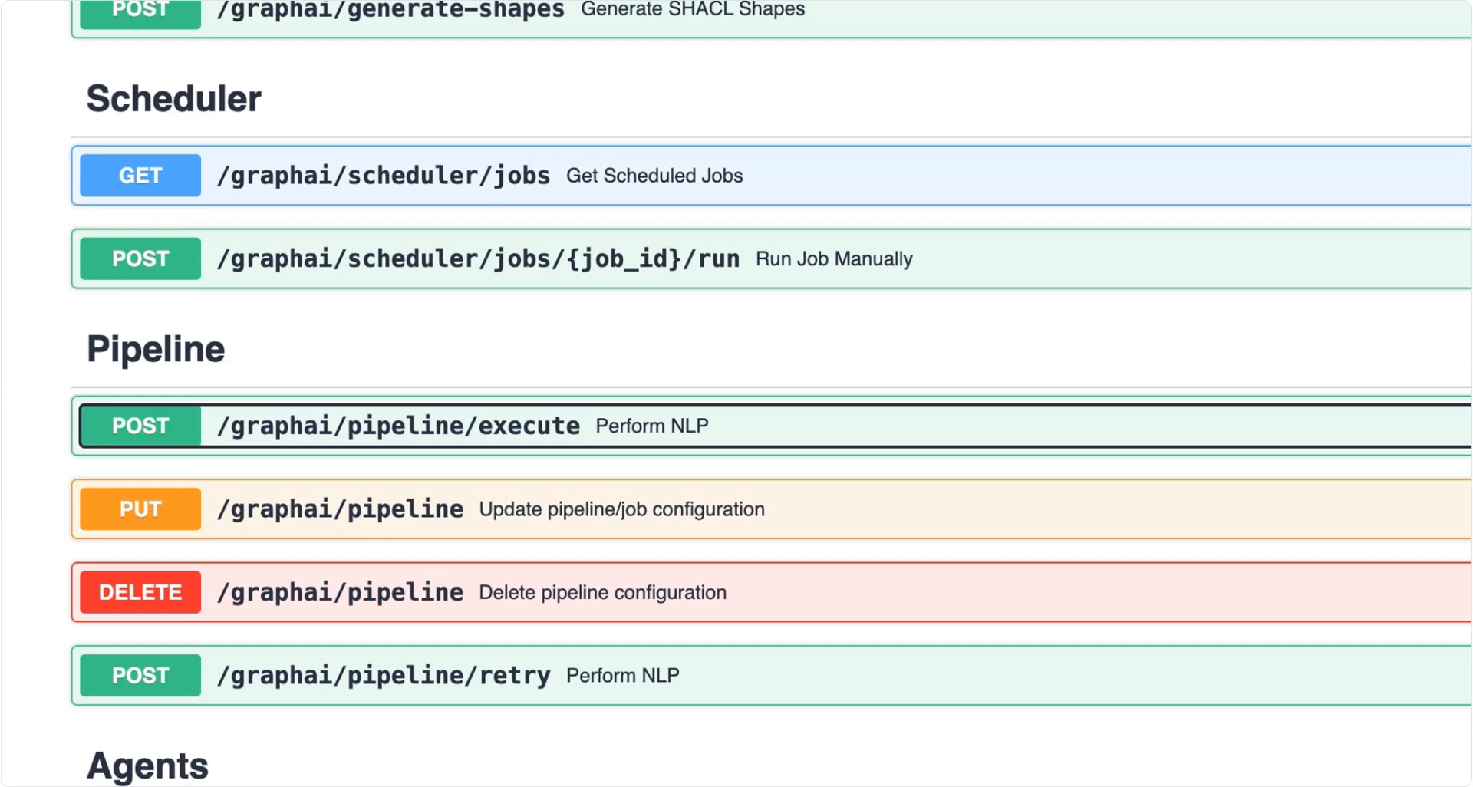
key("Return")
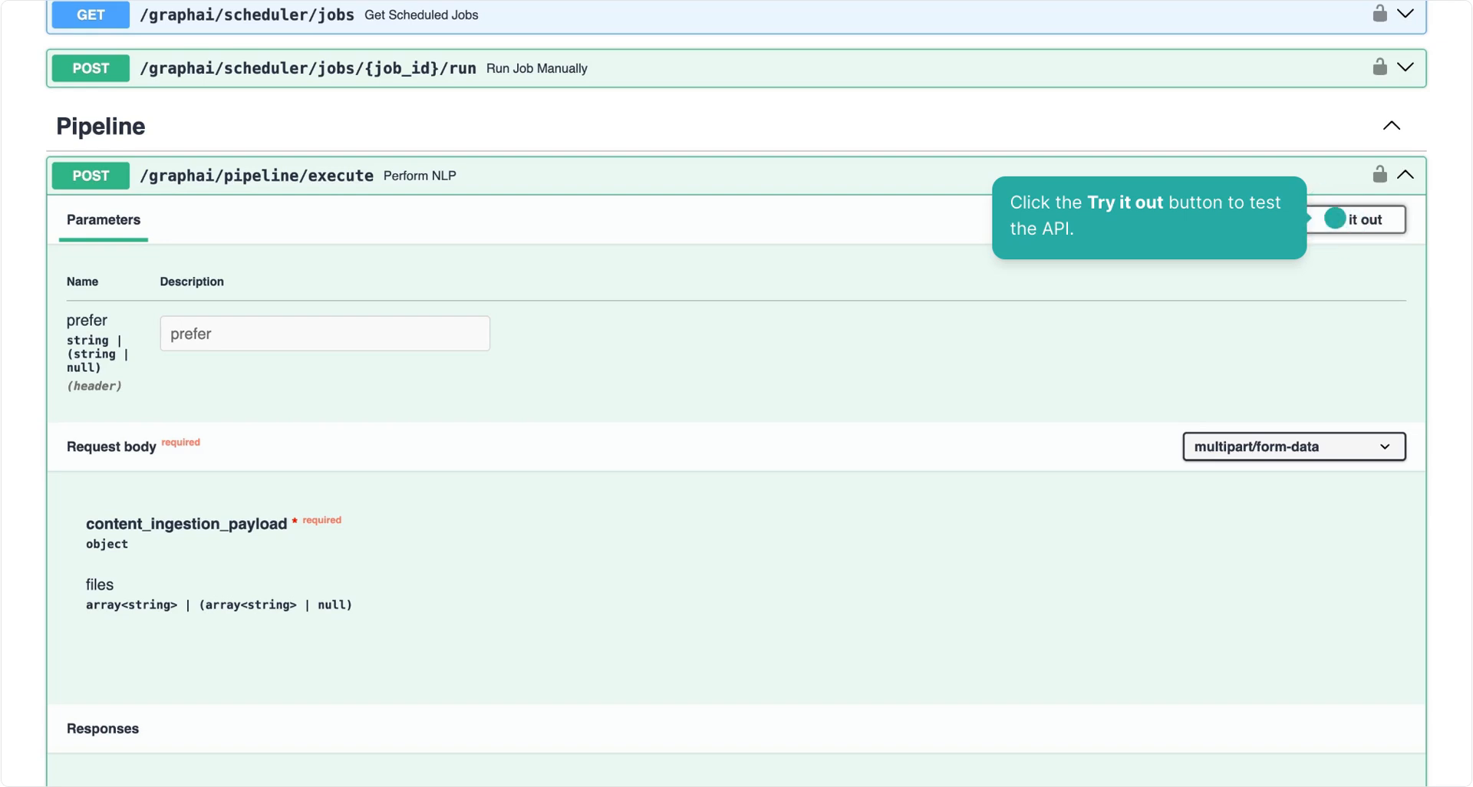
left_click(1335, 218)
Review the pipeline execute endpoint's request payload and file upload fields, and collapse the endpoint
scroll(785, 407, "down", 5)
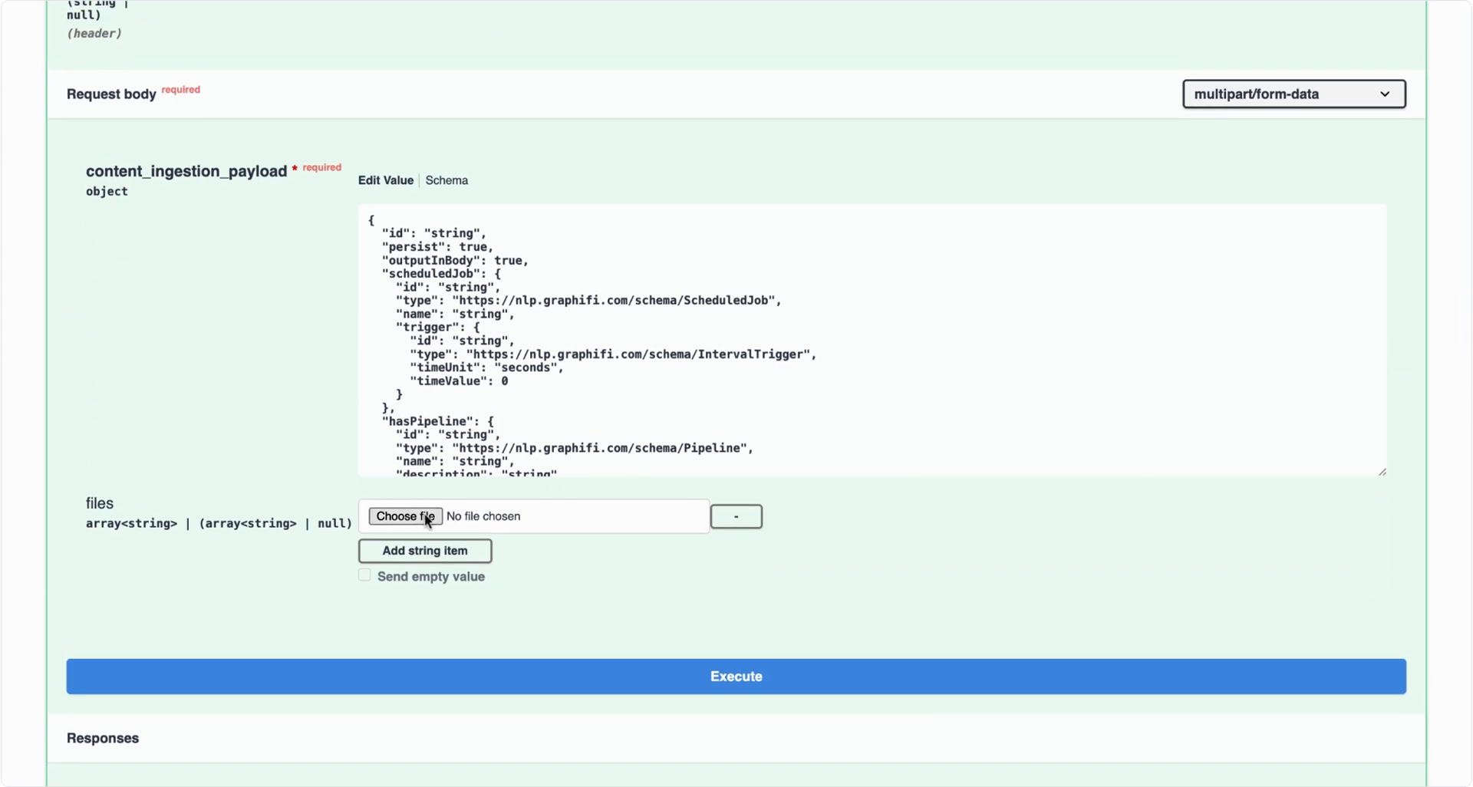
scroll(1012, 493, "up", 3)
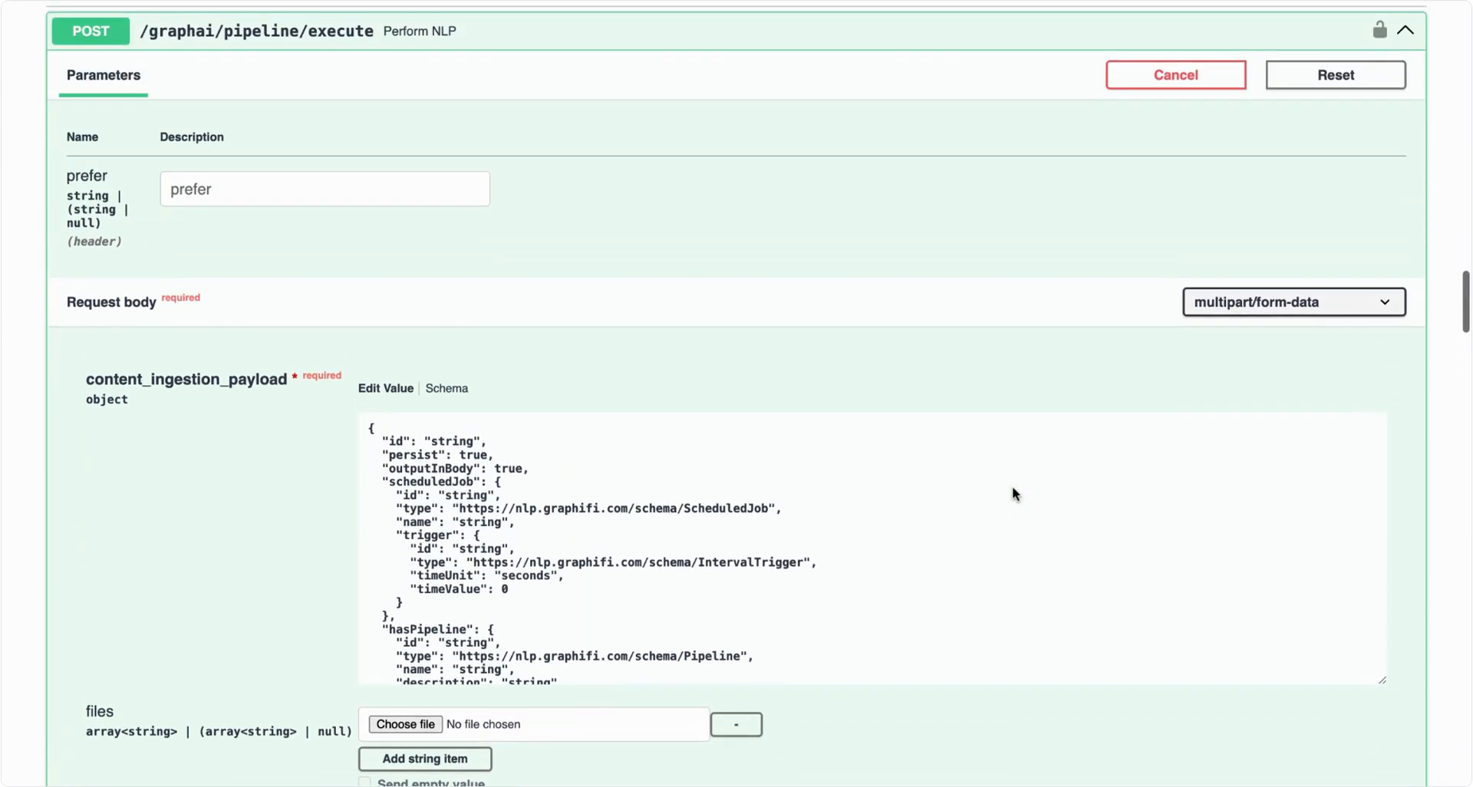
left_click(1408, 34)
Expand the SPARQL query endpoint POST /graphai/data/query in the Data group and enable its try-out mode
scroll(783, 264, "up", 8)
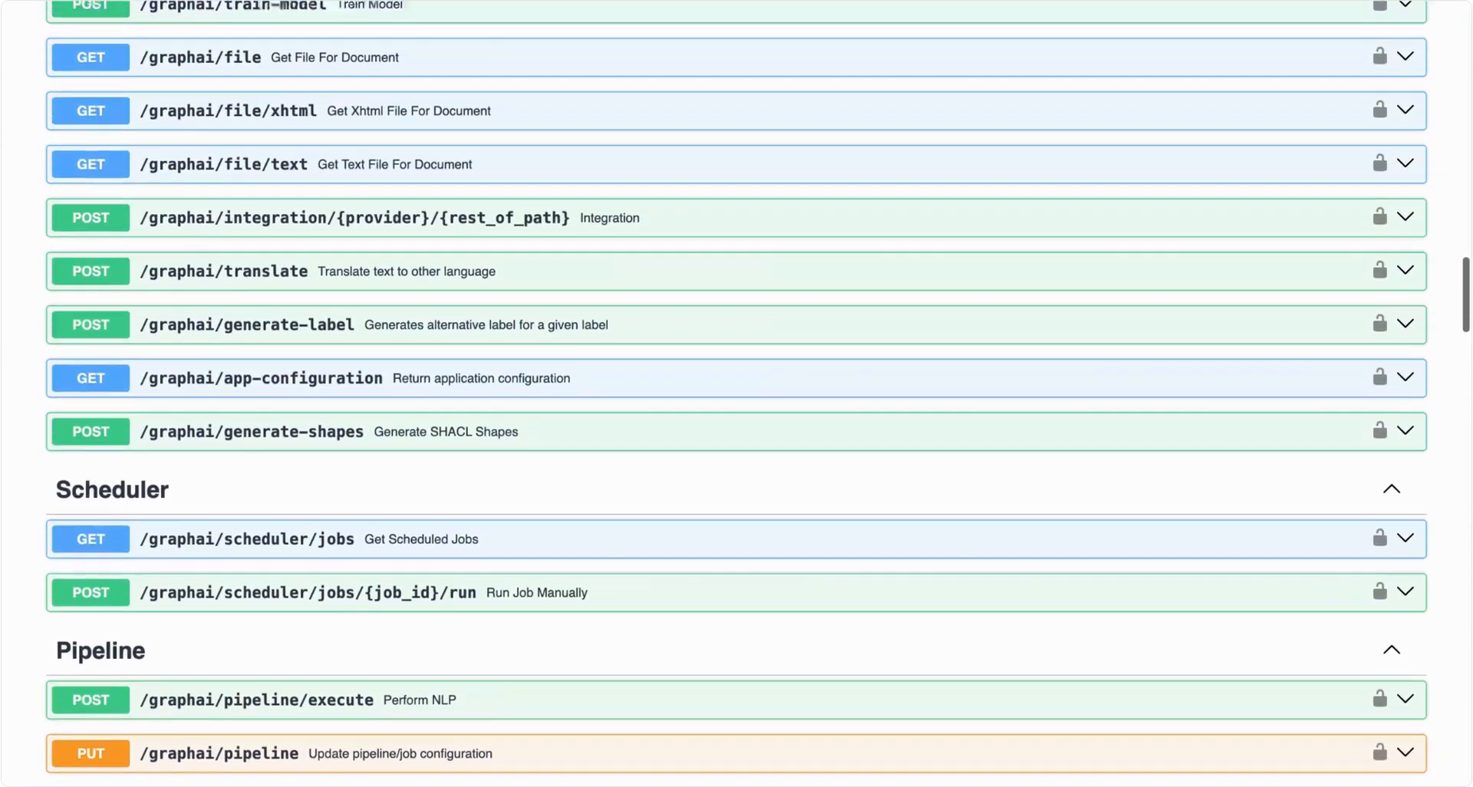
scroll(782, 279, "up", 10)
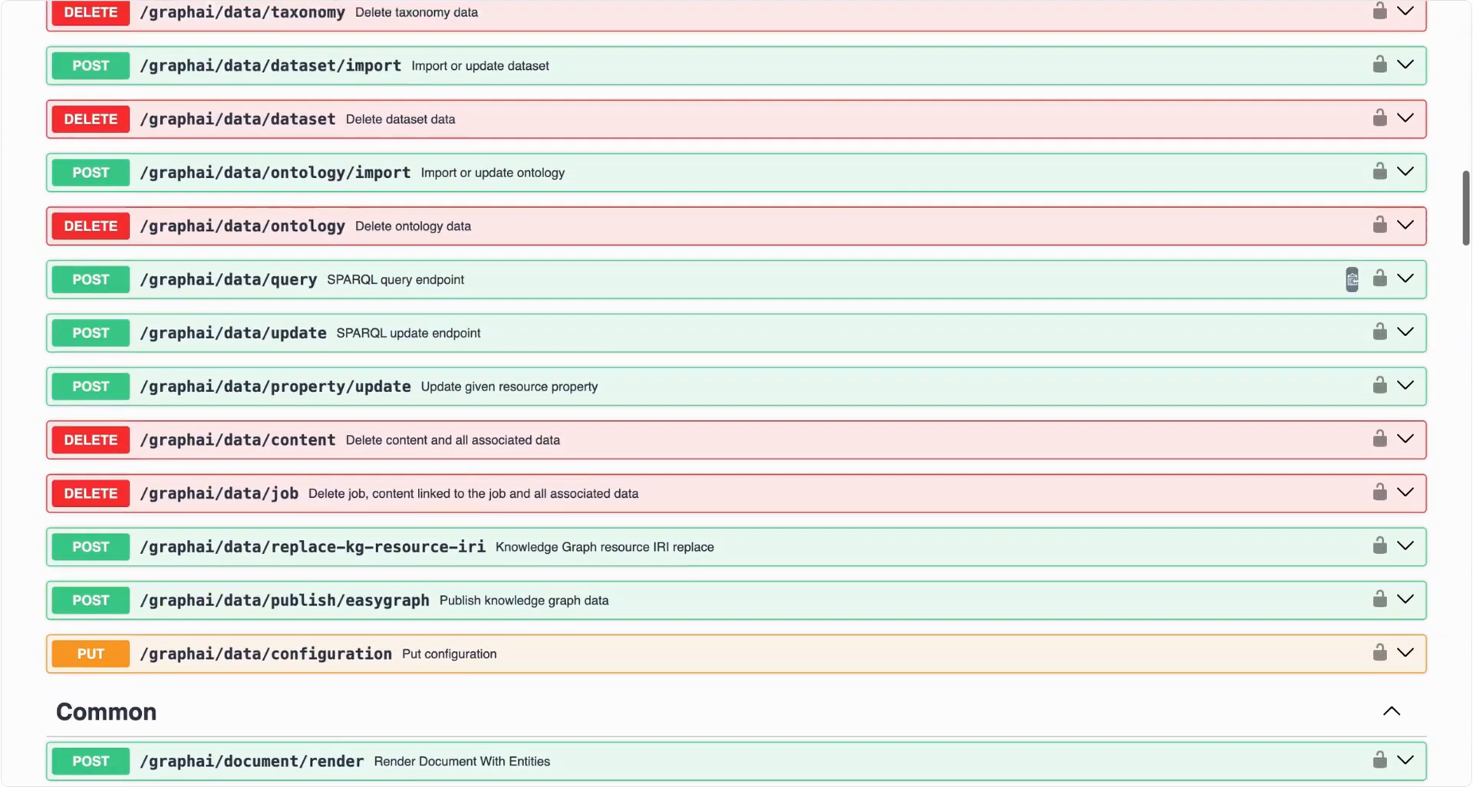
scroll(1352, 279, "up", 5)
scroll(1355, 261, "down", 1)
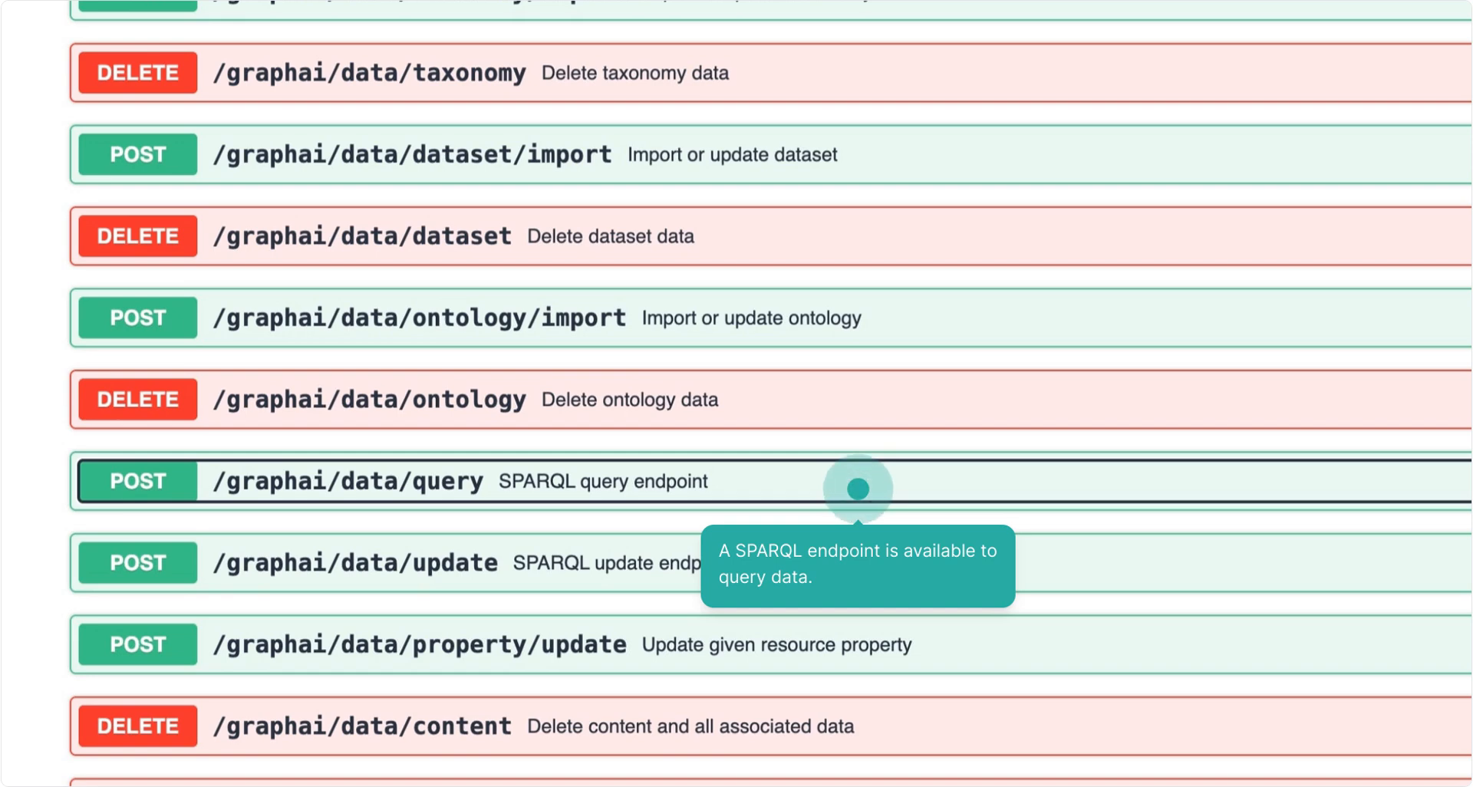
left_click(858, 489)
scroll(858, 488, "down", 6)
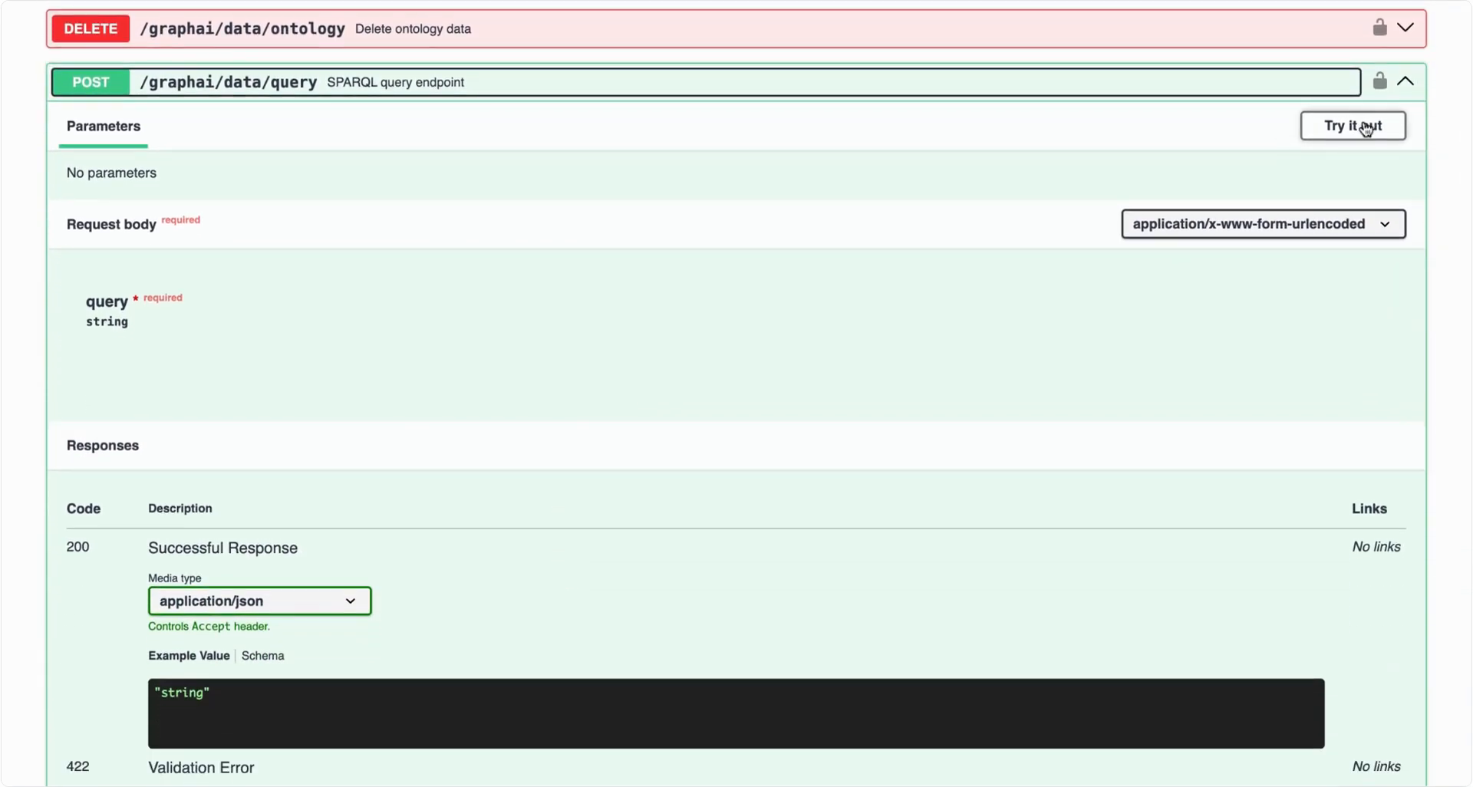
left_click(1366, 129)
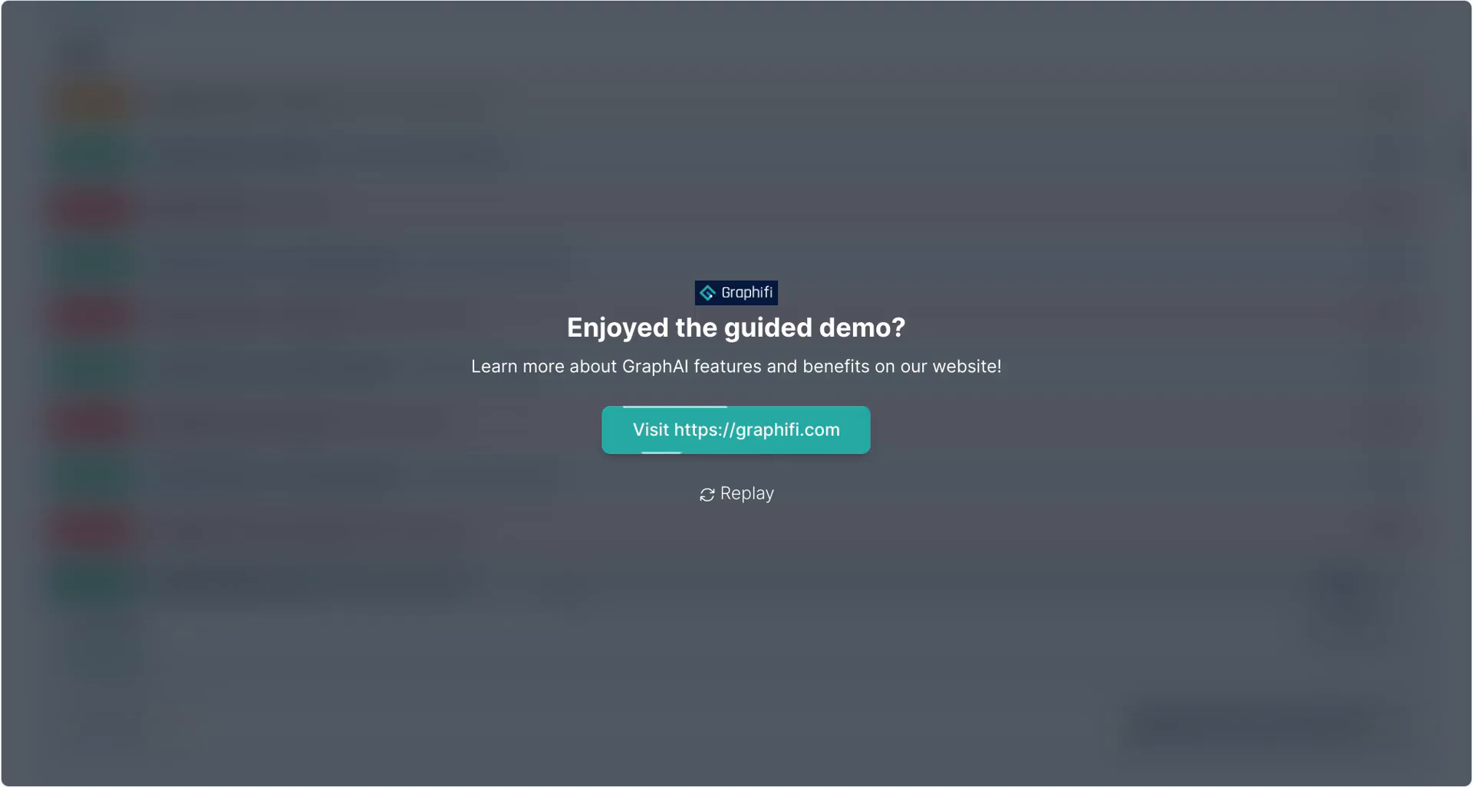